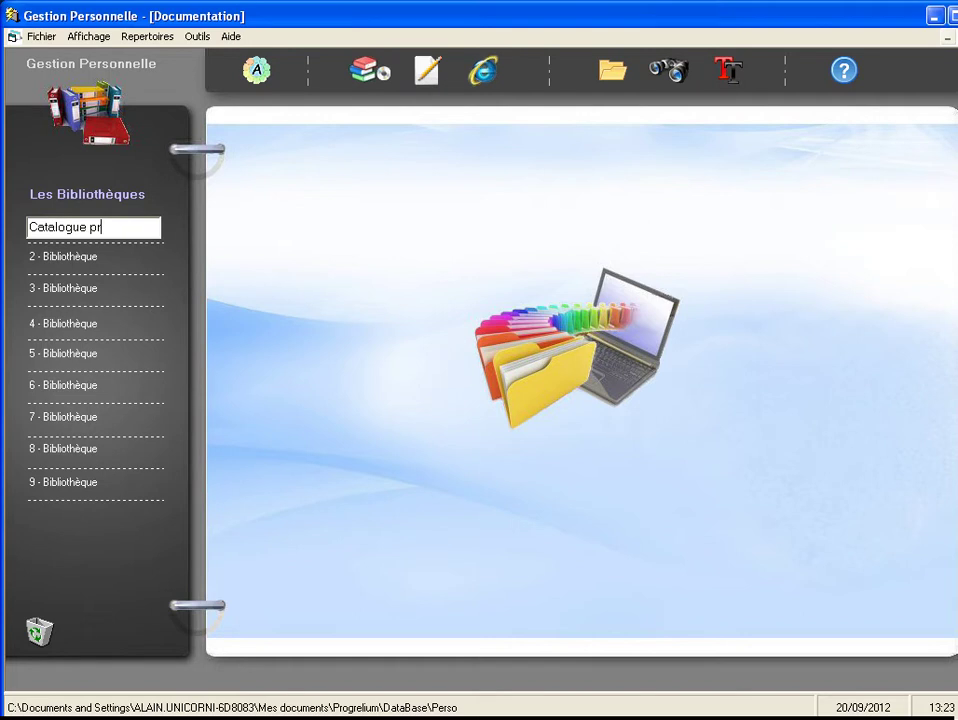
Confirm Catalogue produits as the first library's name, then open that library and rename Classeur 1 as Romans
key(Return)
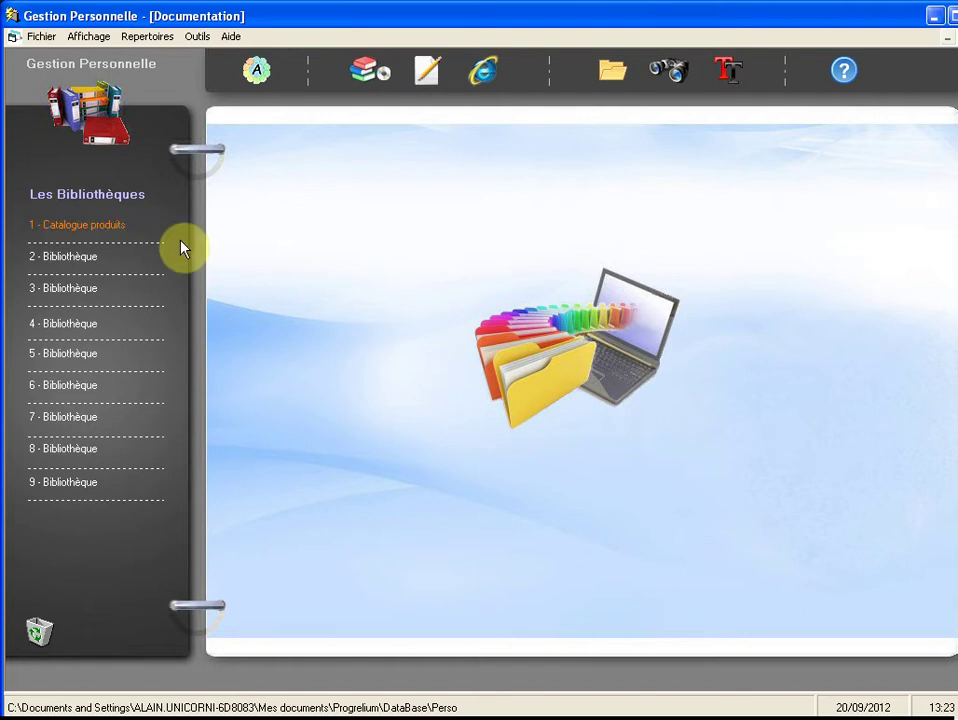
click(116, 234)
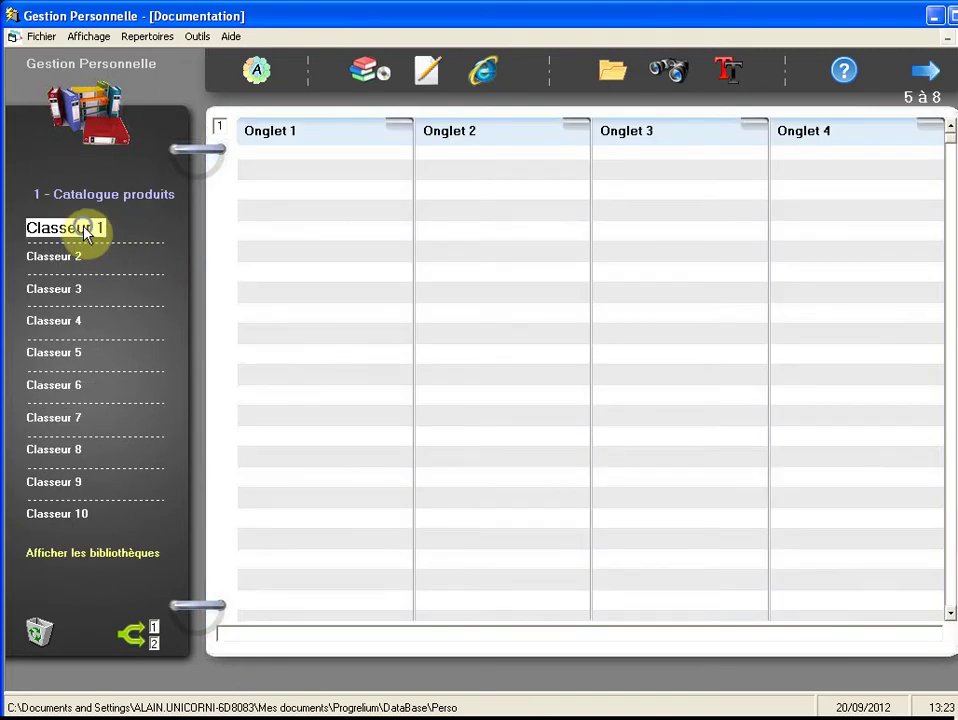
right_click(85, 230)
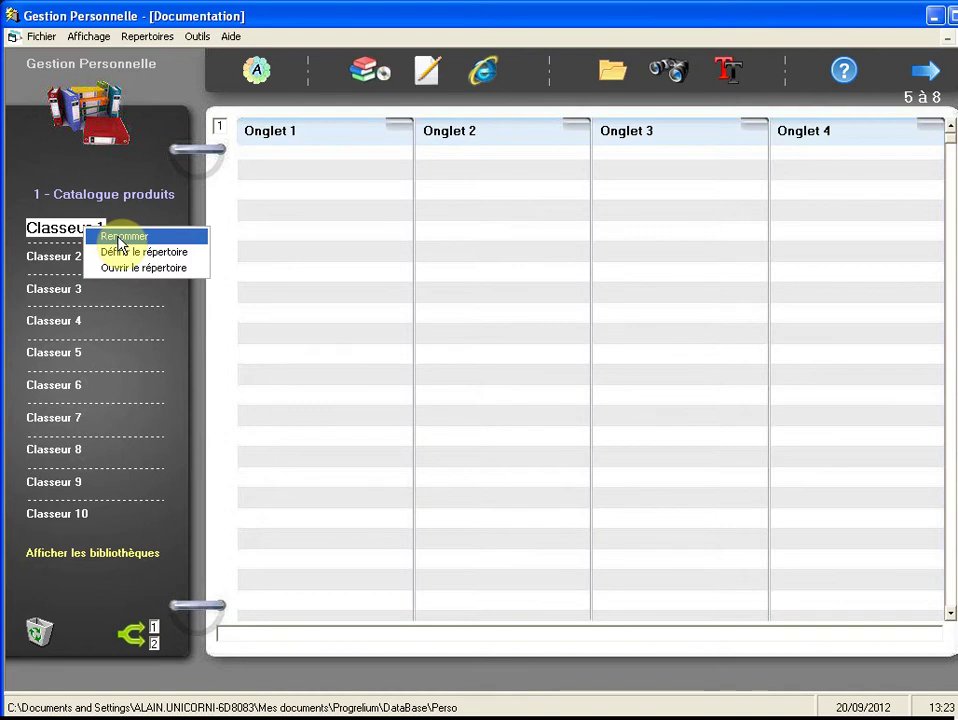
click(152, 238)
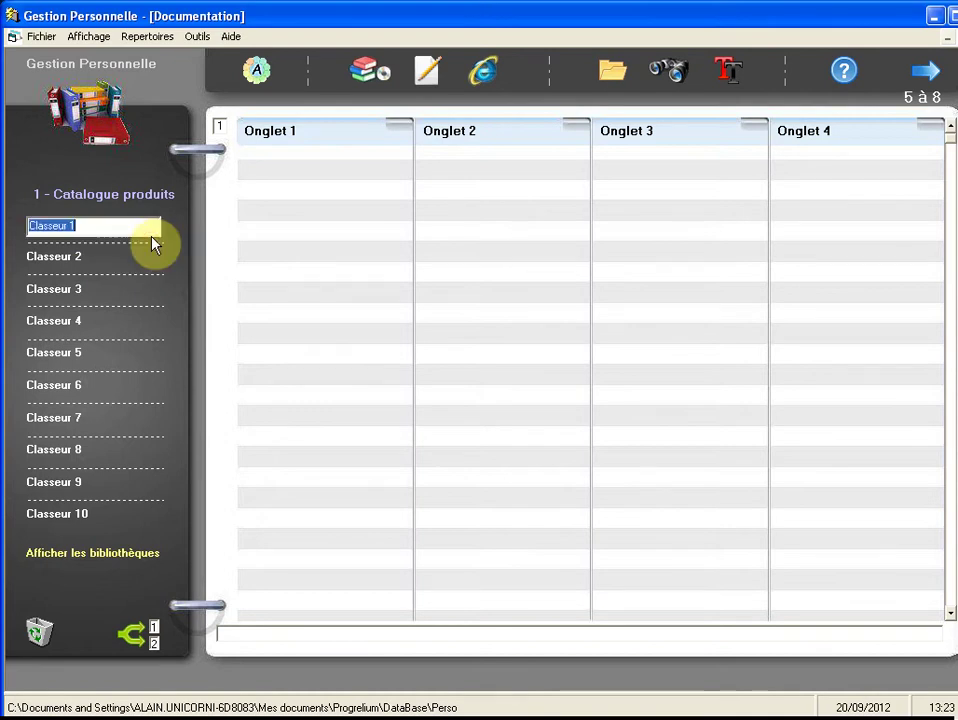
text(Romans)
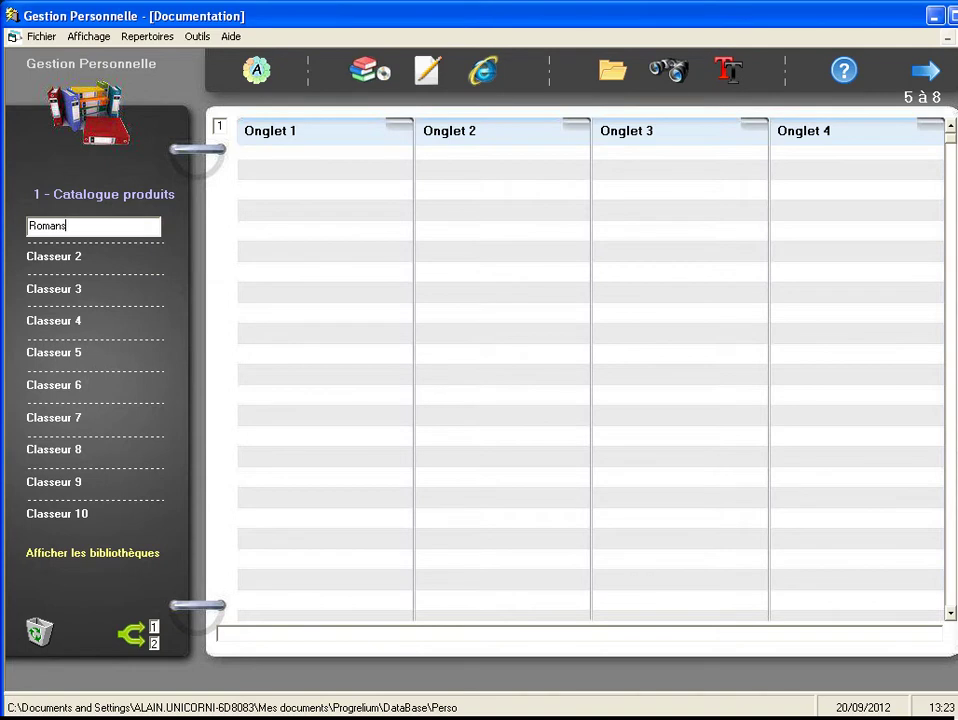
key(Return)
Rename Classeur 2 in the Catalogue produits library as Livres scolaires
right_click(90, 258)
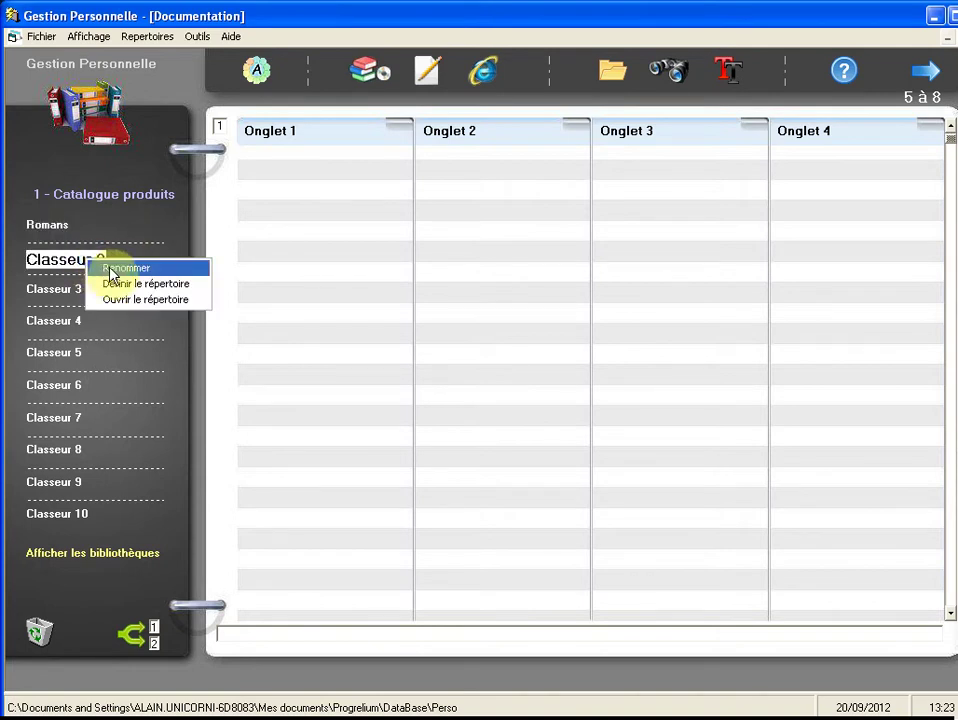
click(109, 265)
text(Livre)
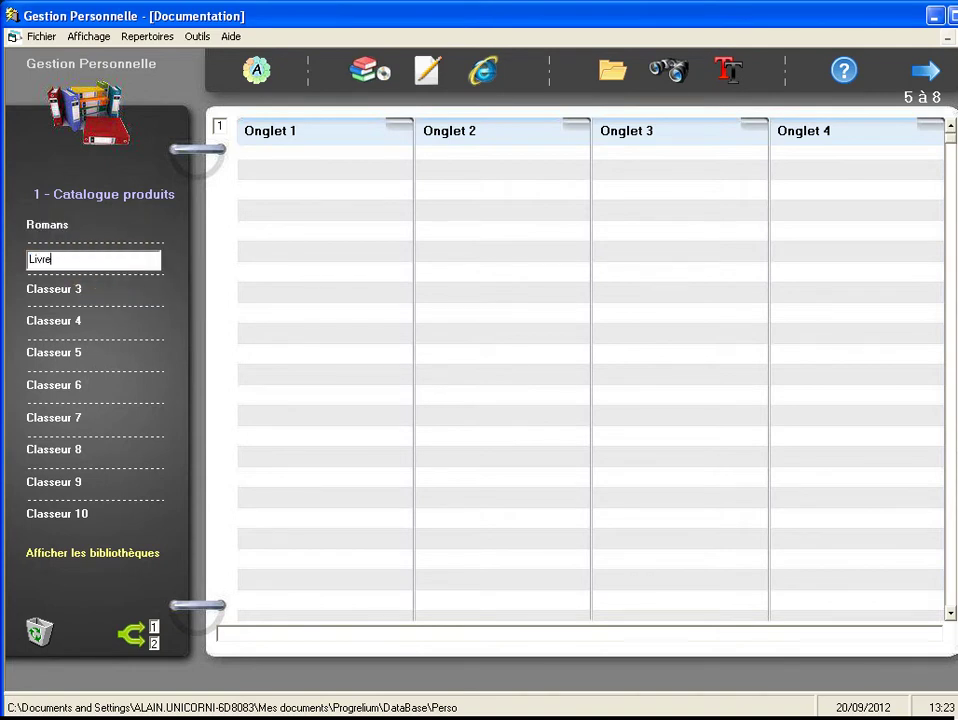
text(s scolaires)
key(Return)
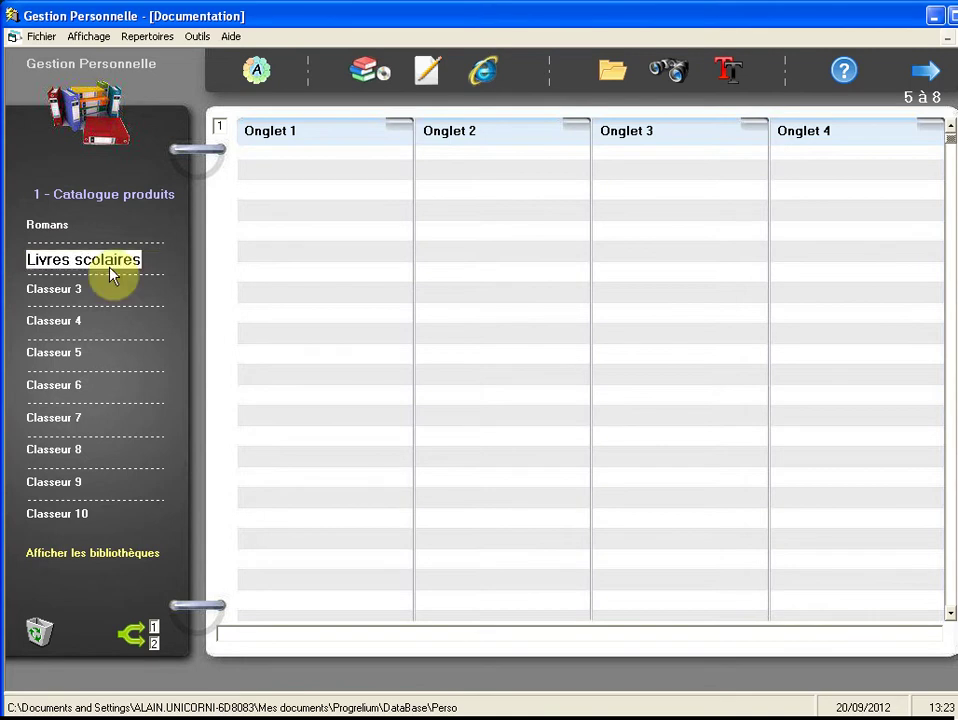
Open the Romans binder and rename its column Onglet 1 as Romans policiers
click(58, 230)
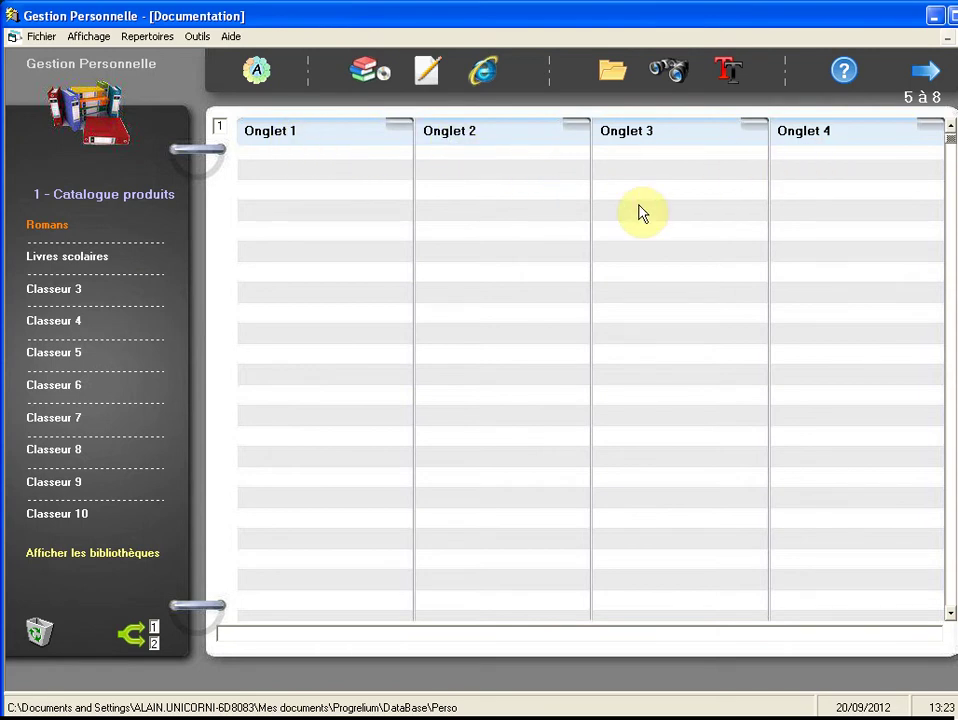
click(929, 74)
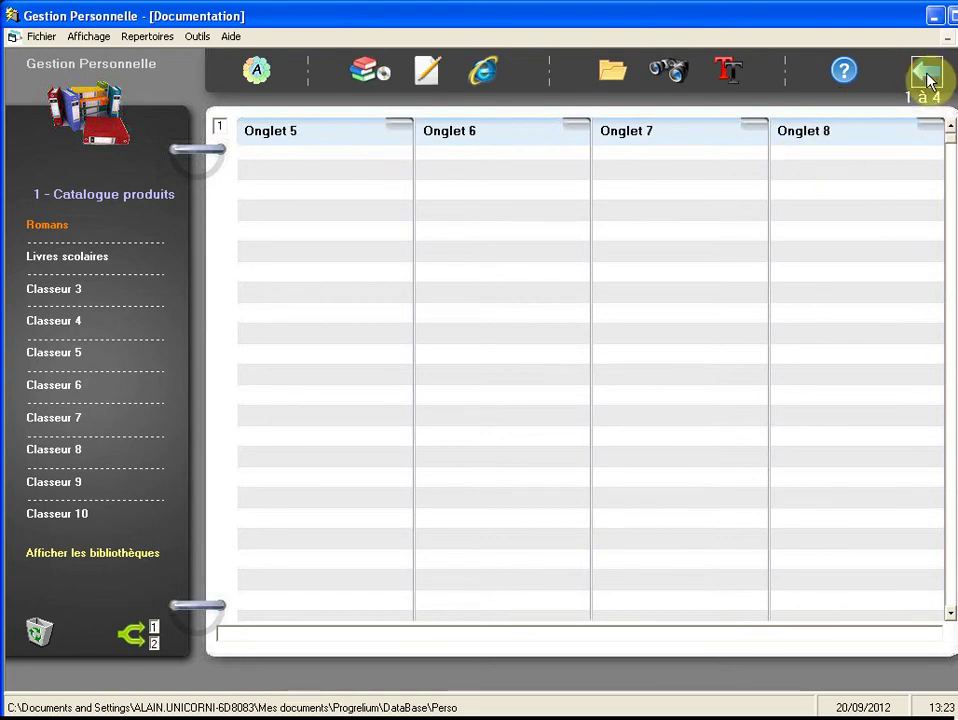
click(928, 75)
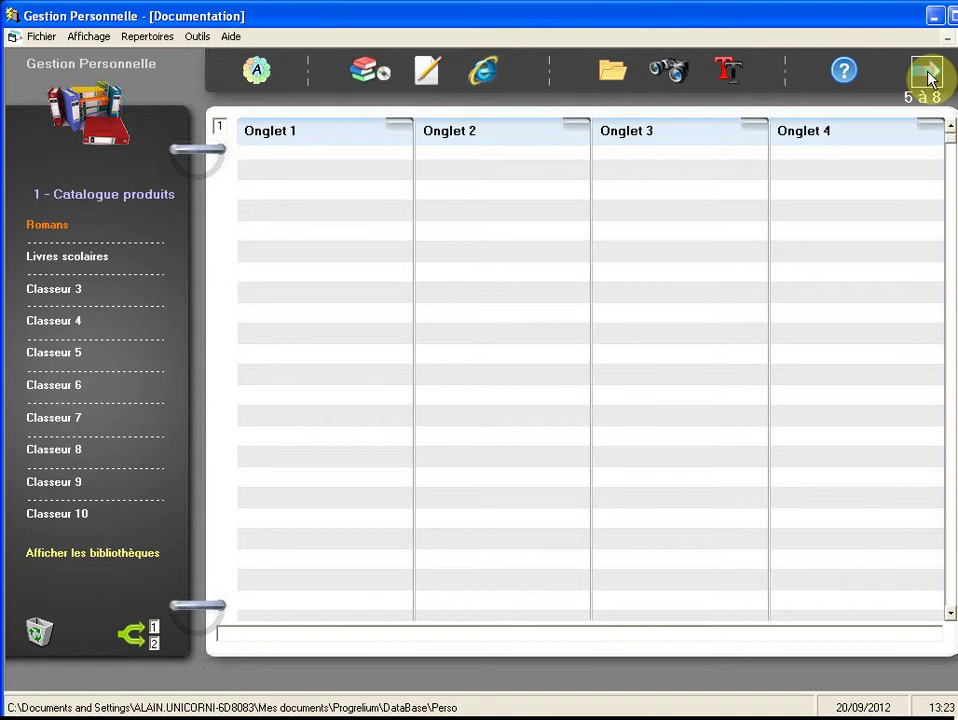
right_click(281, 136)
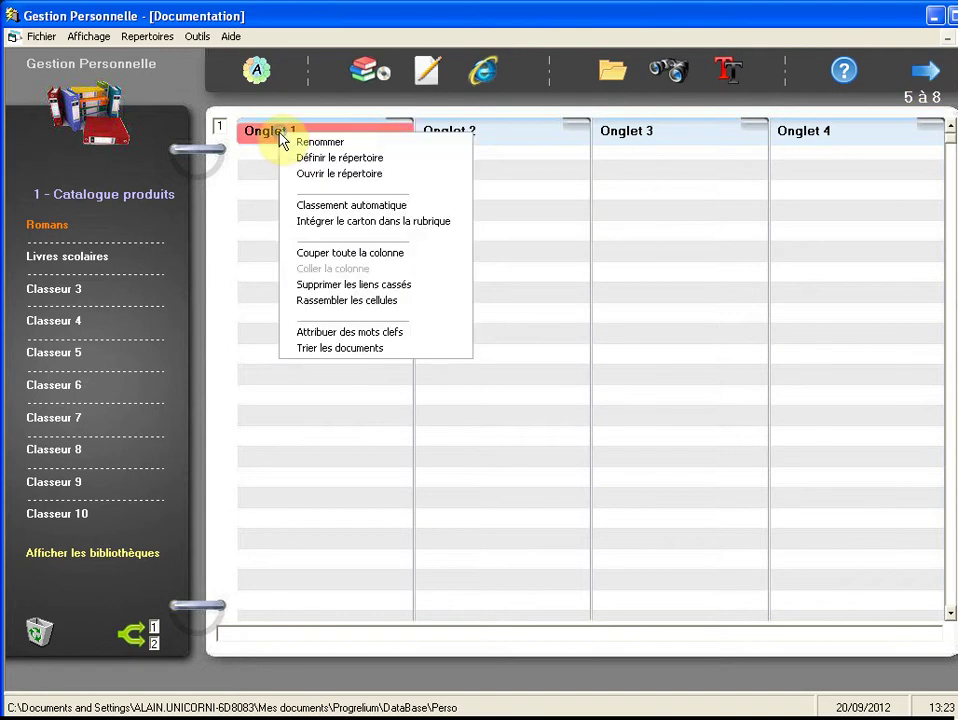
click(345, 144)
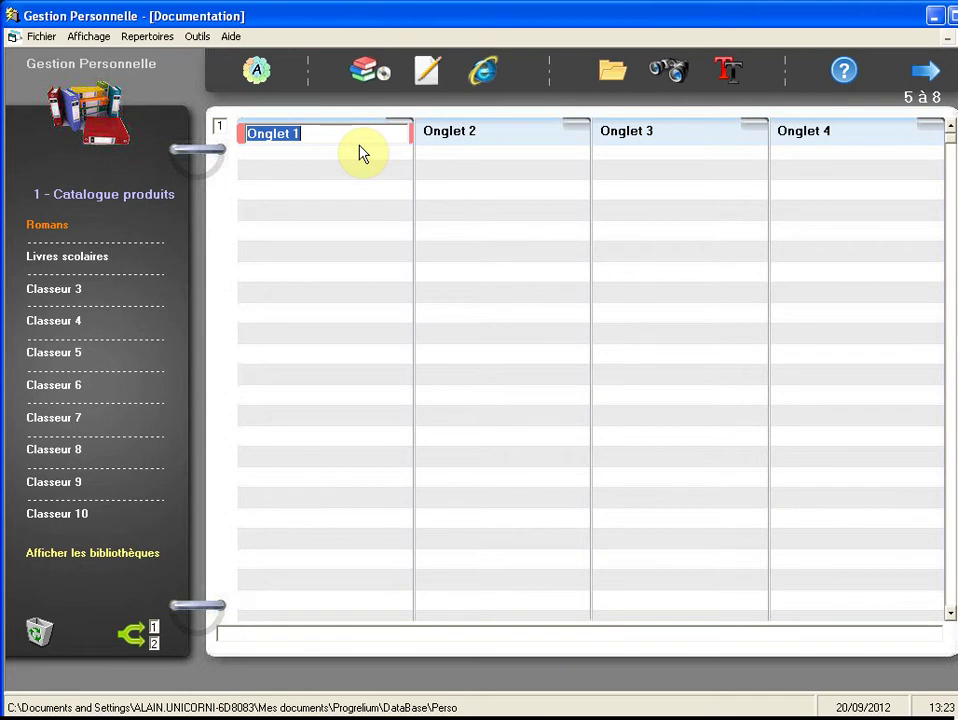
text(Ro)
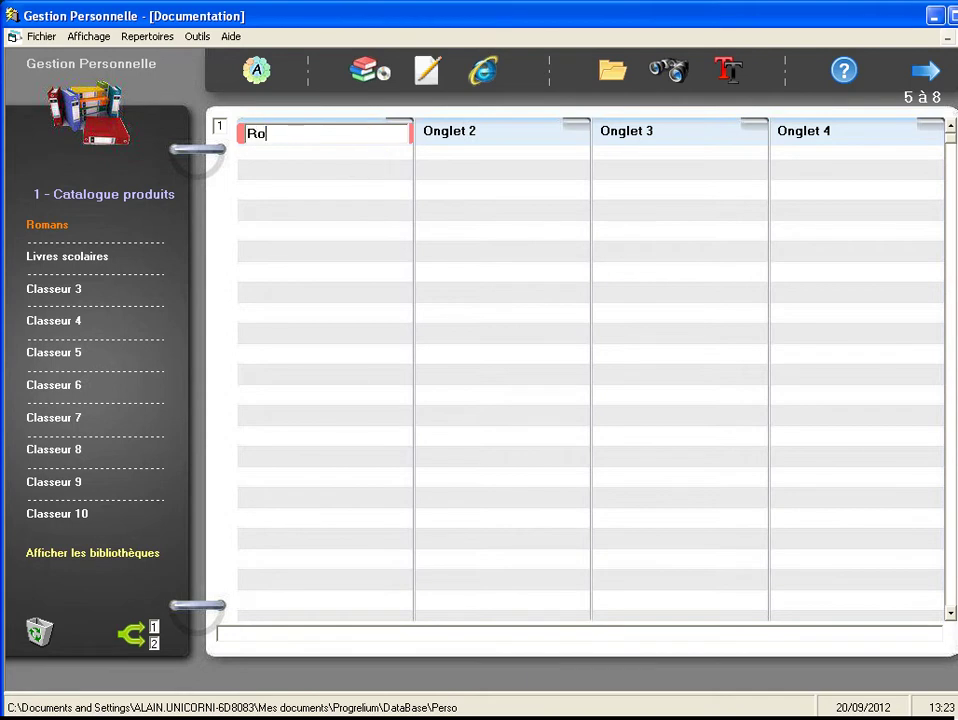
text(mans policiers)
key(Return)
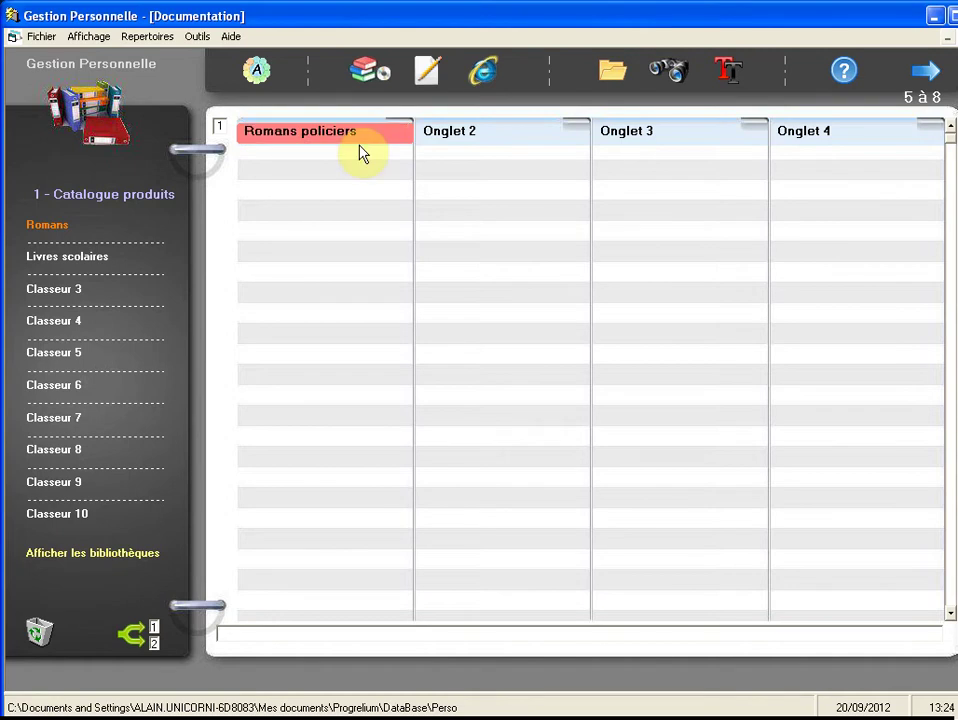
Rename the column Onglet 2 of the Romans binder as Romans classiques
right_click(440, 142)
click(466, 145)
text(Romans)
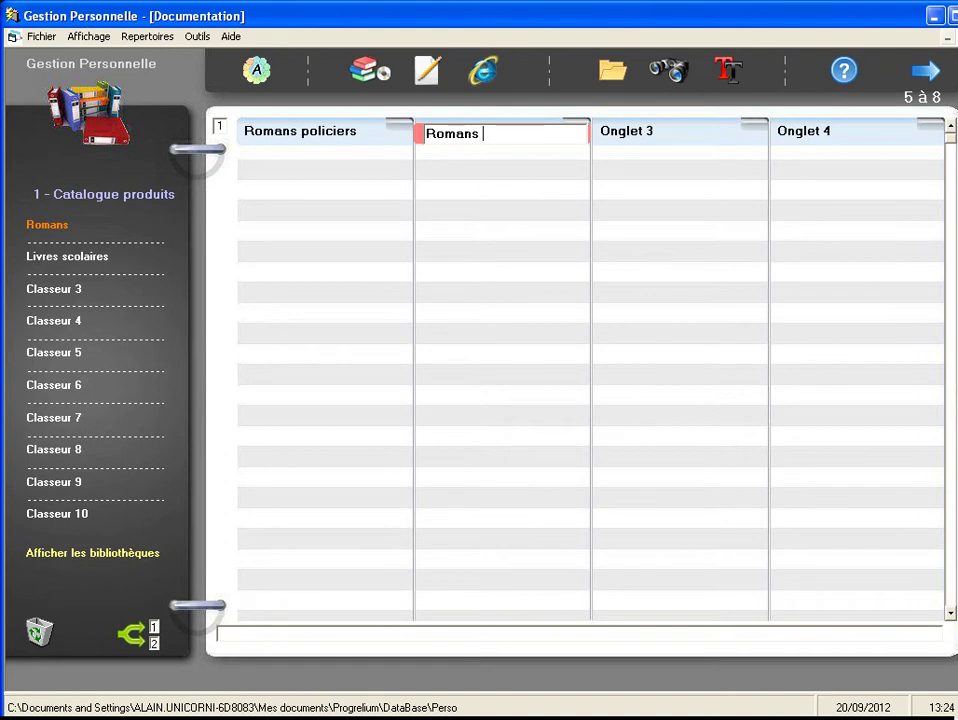
text( classiques)
key(Return)
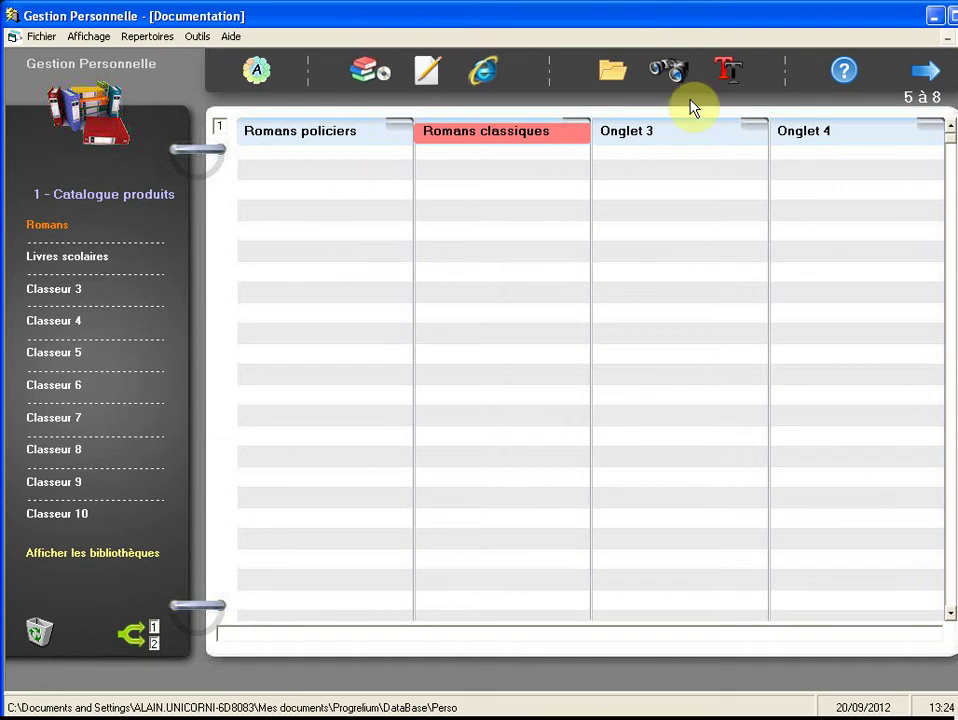
Open the folder view and create a new folder named Catalogue produits inside the Bibliothèques folder
click(614, 82)
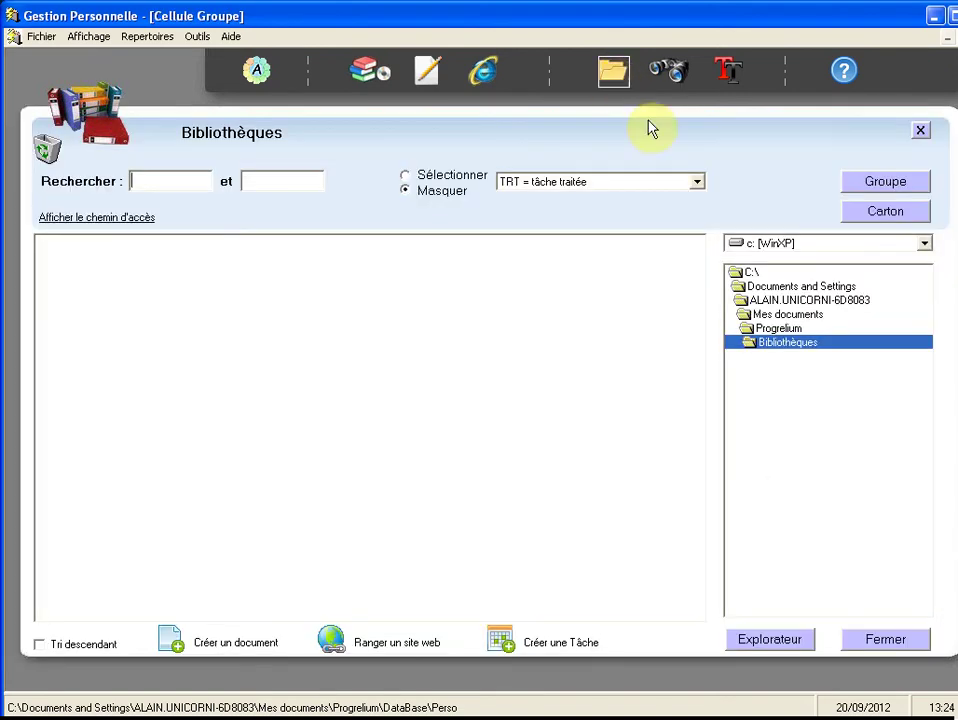
click(821, 358)
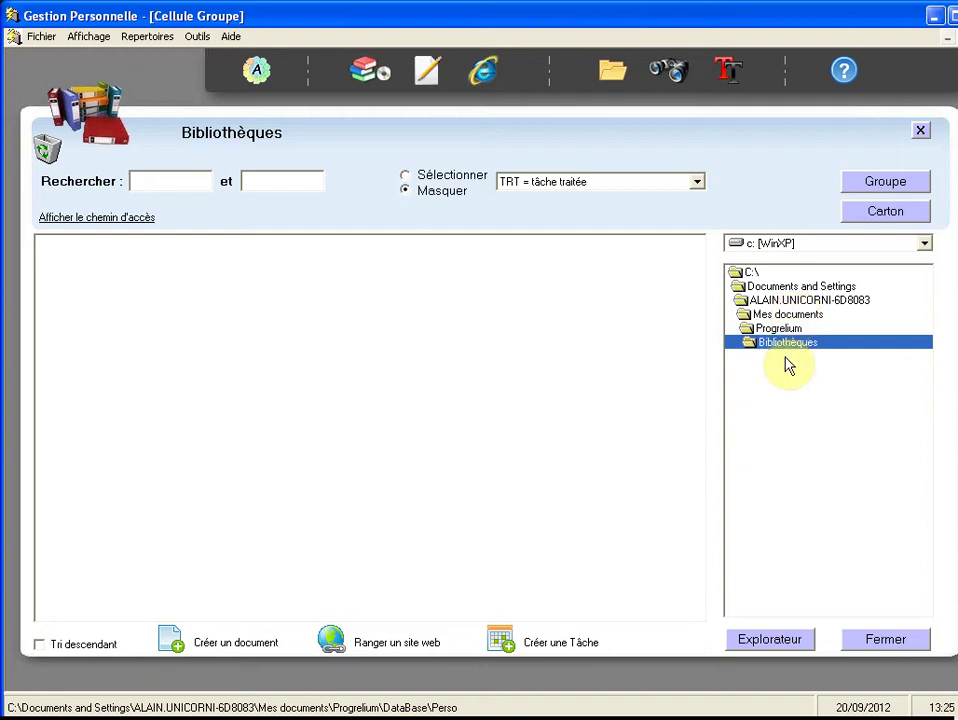
right_click(792, 350)
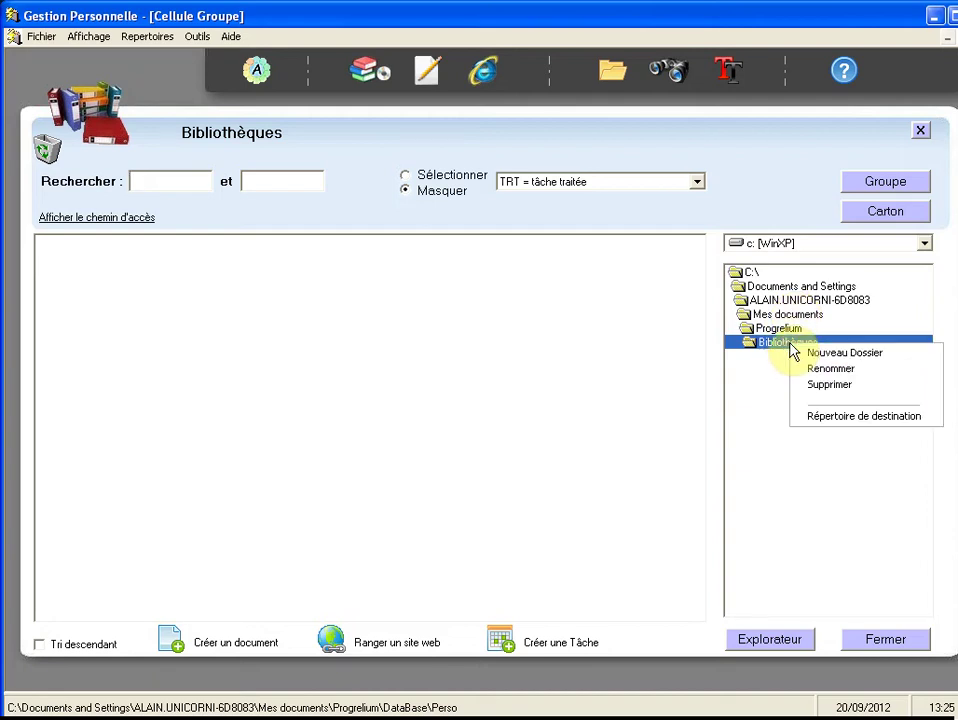
click(880, 357)
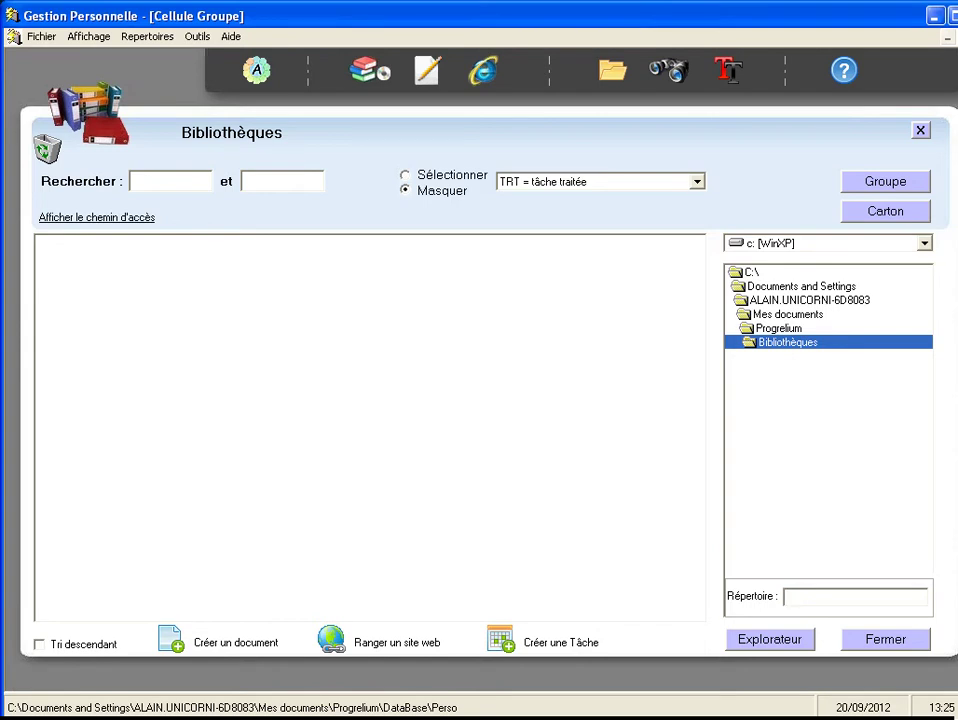
text(Catalogue produits)
key(Return)
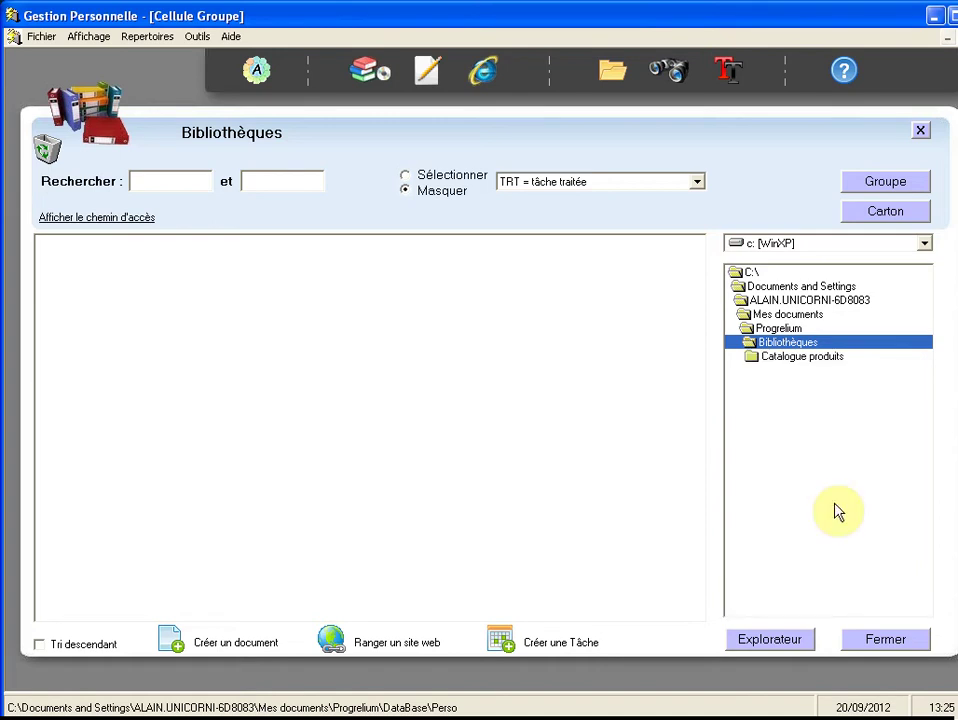
Open the Catalogue produits folder and create a subfolder in it named 01 - Romans
click(803, 360)
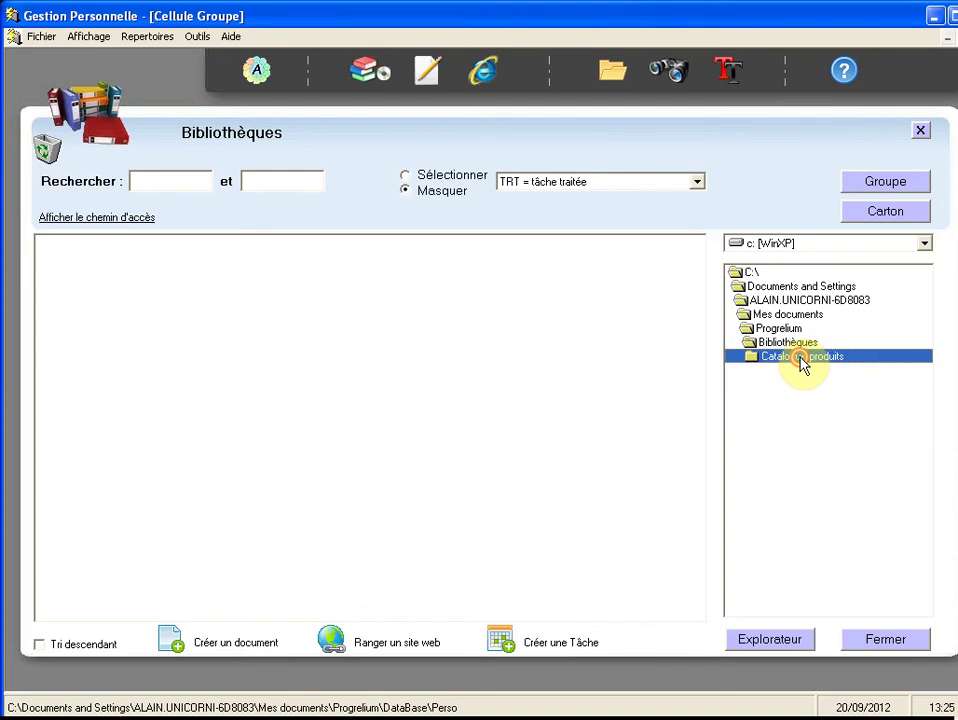
right_click(803, 360)
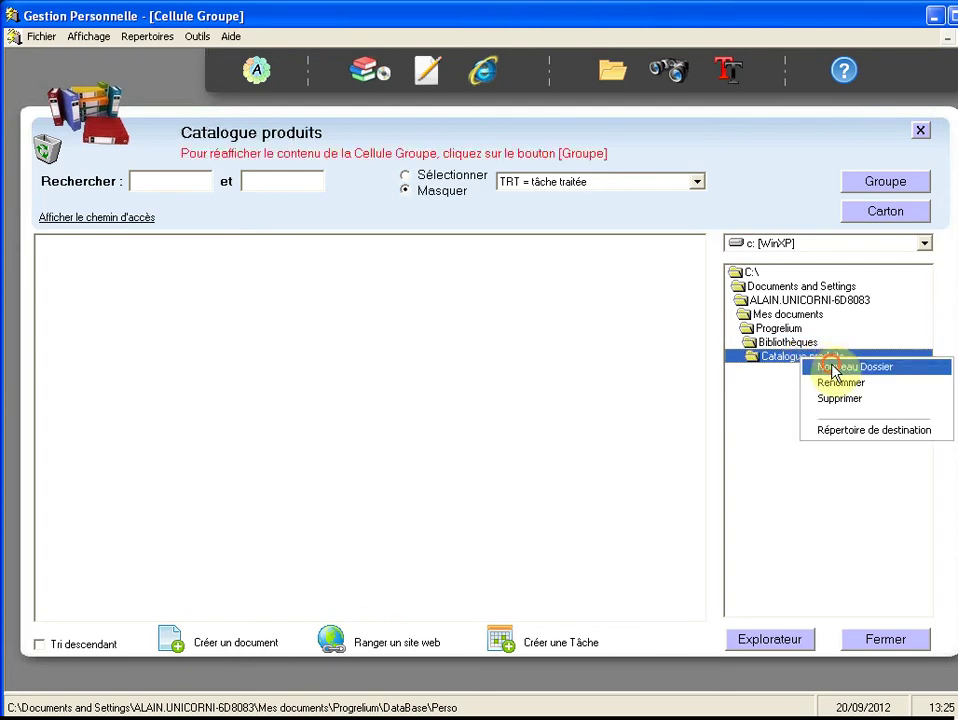
click(835, 368)
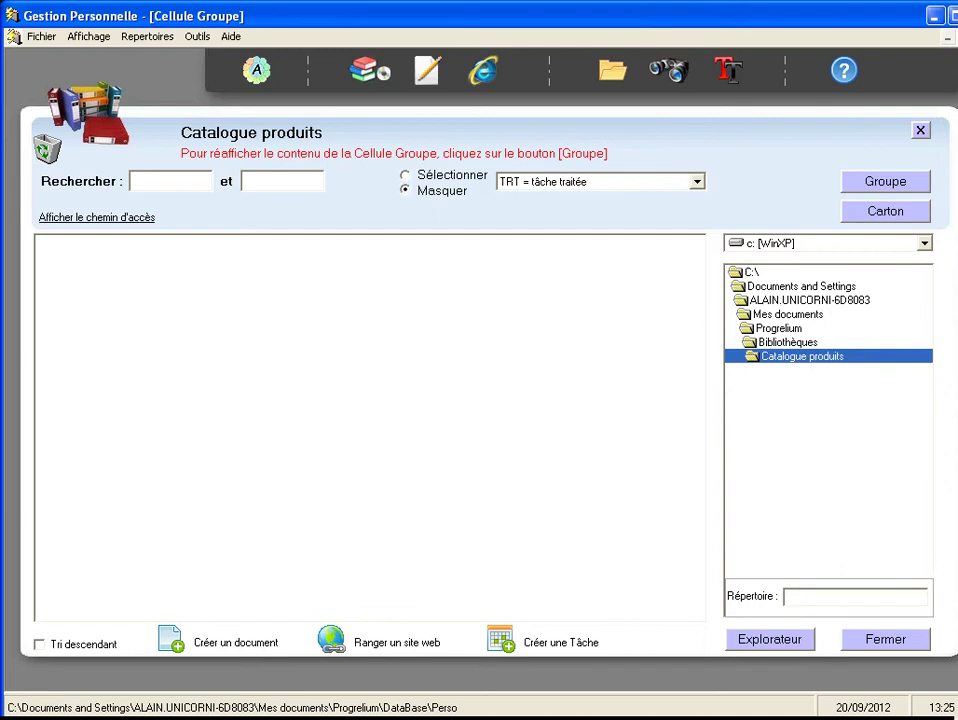
text(01 - Romans)
key(Return)
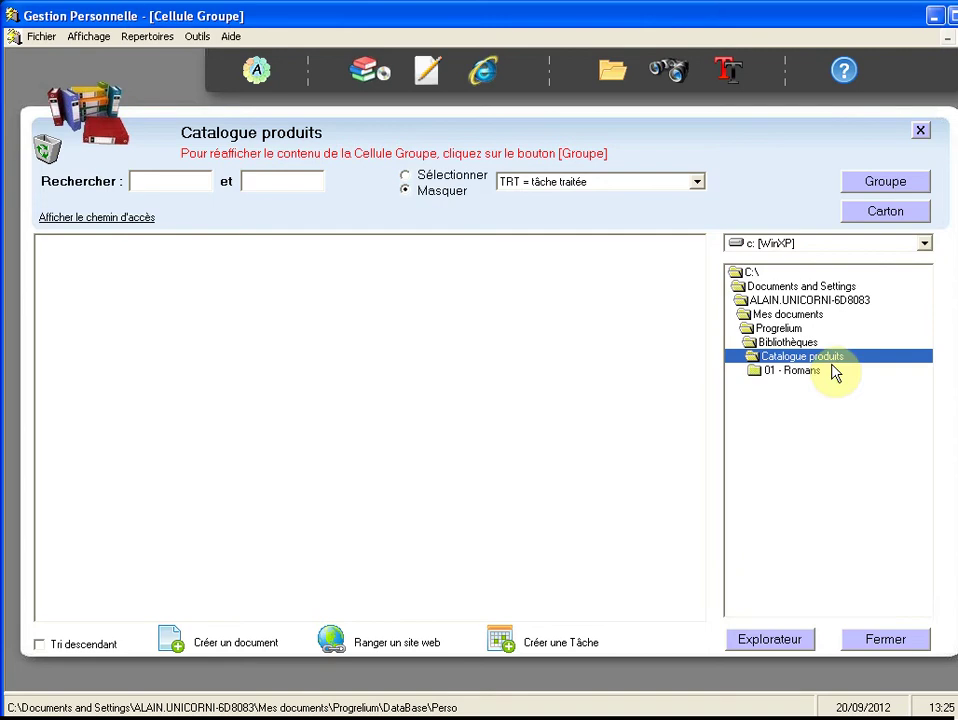
Create a second subfolder named 02 - Livres scolaires inside the Catalogue produits folder
right_click(759, 358)
click(780, 367)
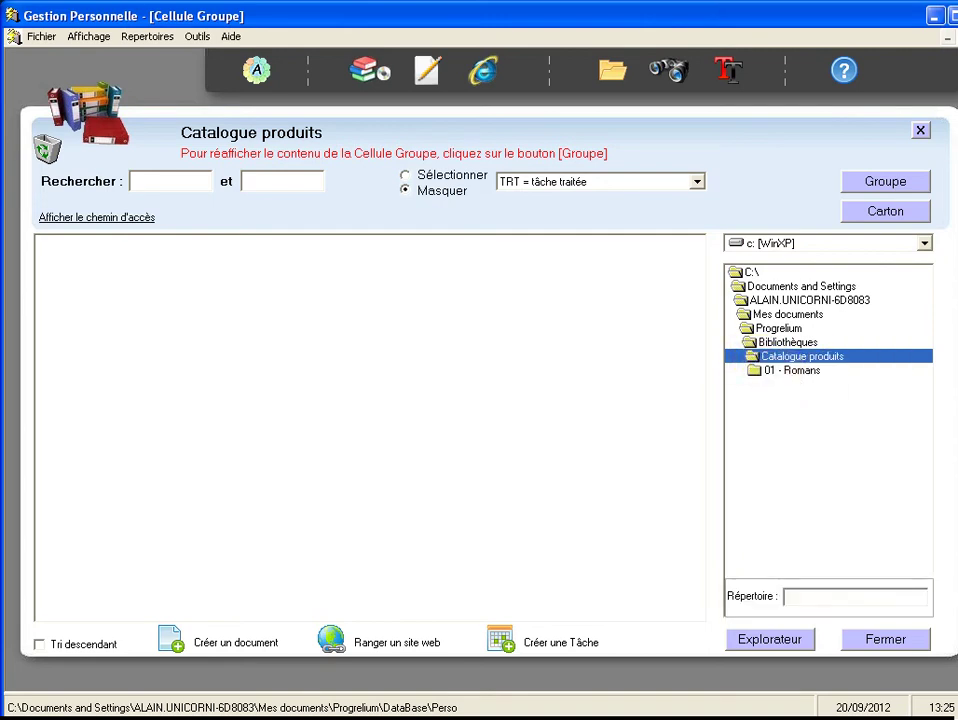
text(02 - Livres scolaires)
key(Return)
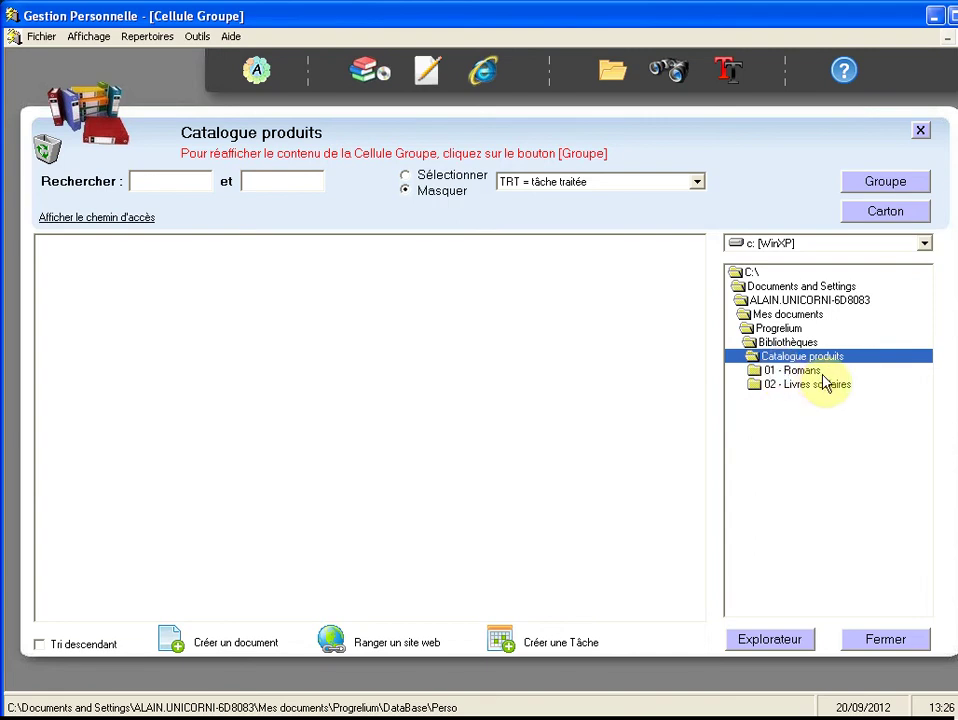
Open the 01 - Romans folder and create a subfolder in it named 01 - Romans policiers
click(806, 372)
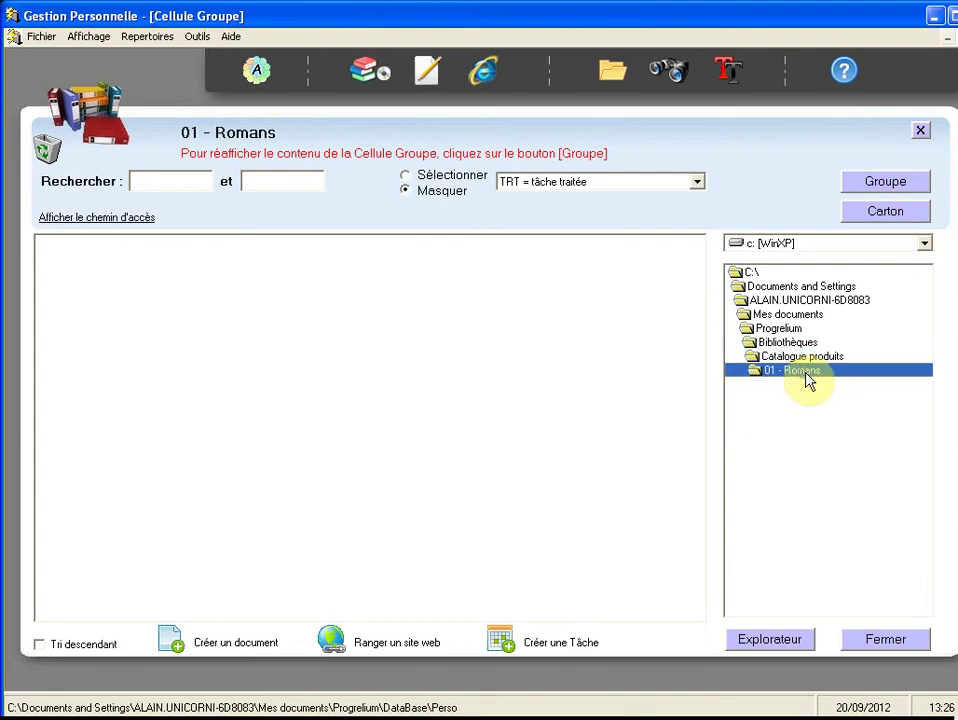
right_click(785, 386)
click(778, 386)
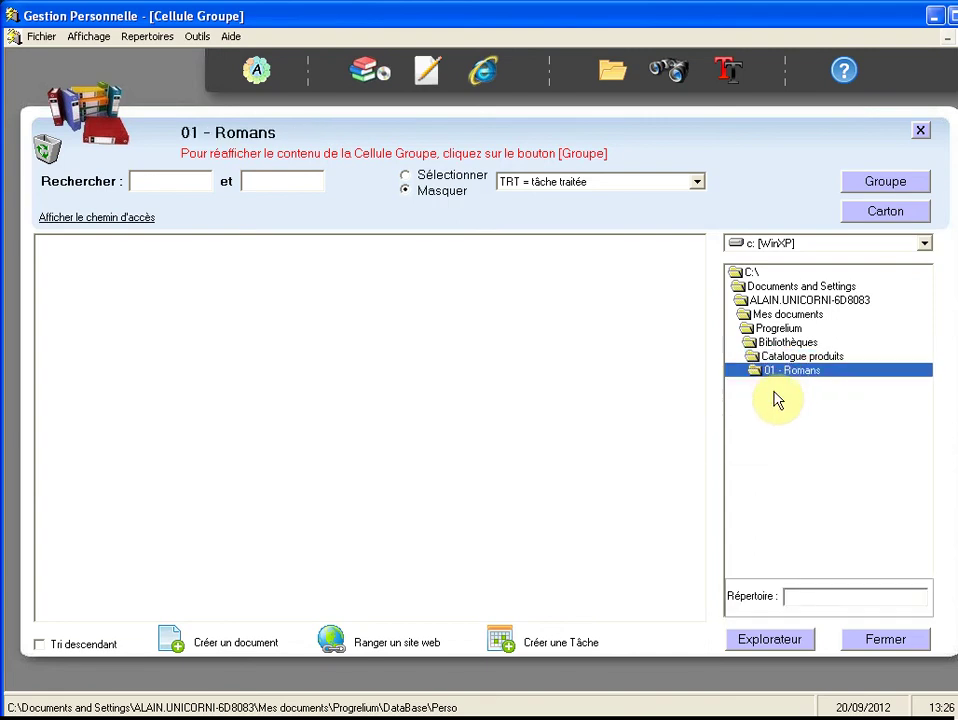
text(01 -)
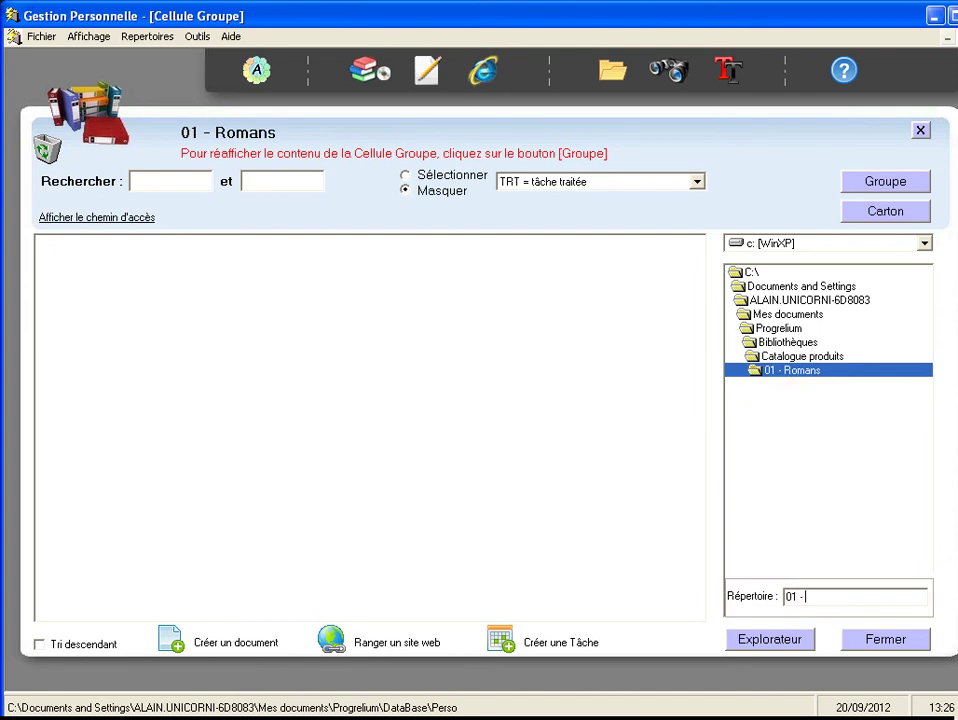
text( Romans policiers)
key(Return)
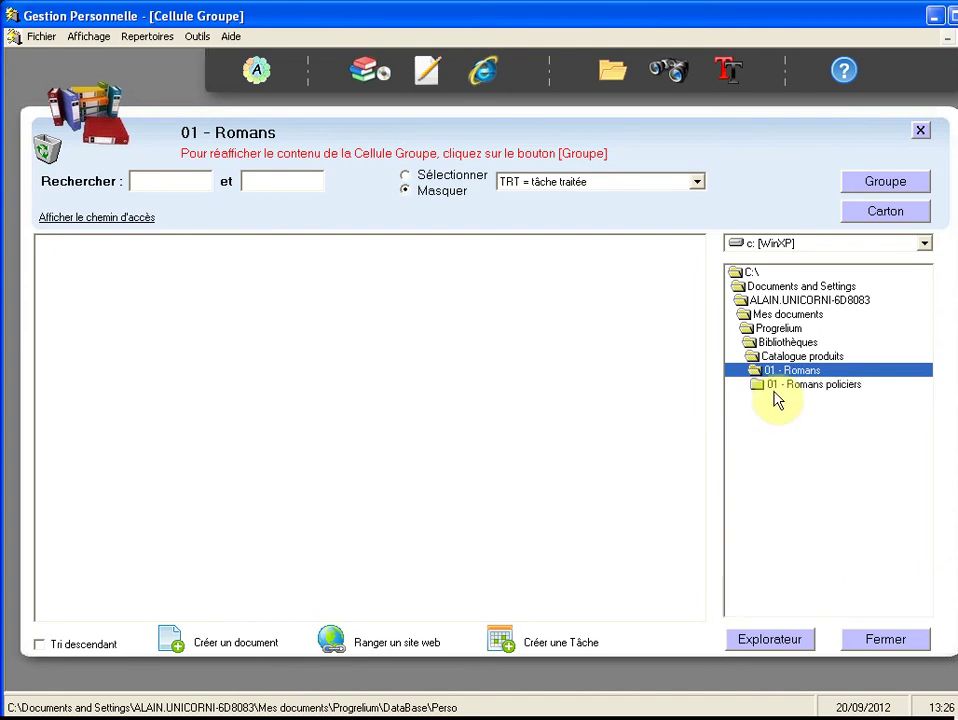
Create another subfolder named 02 - Romans classiques inside the 01 - Romans folder
right_click(782, 375)
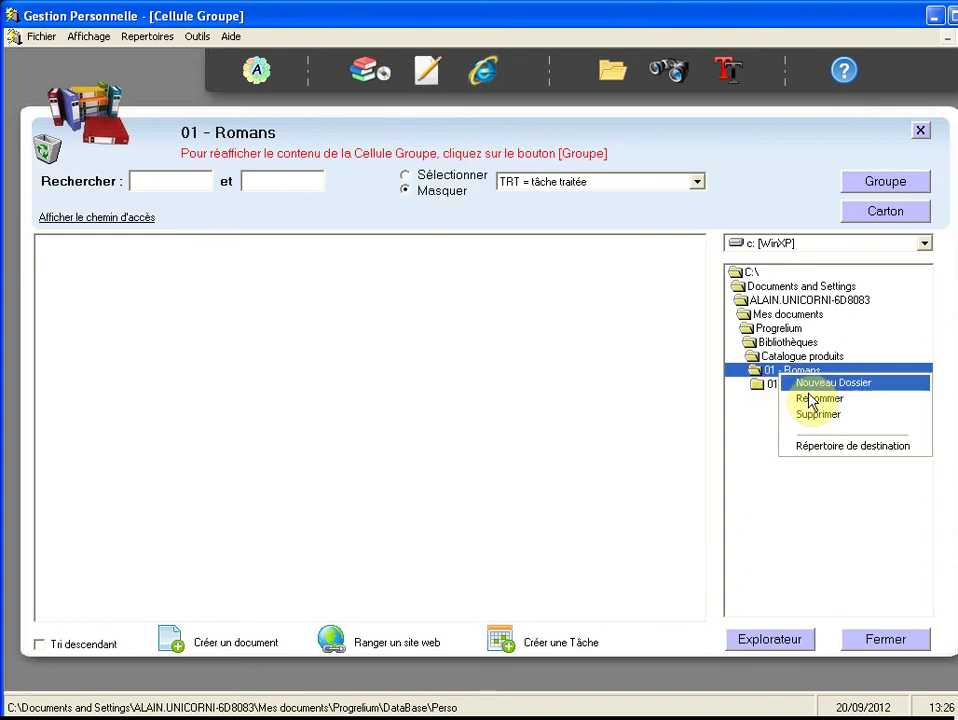
click(815, 383)
text(0)
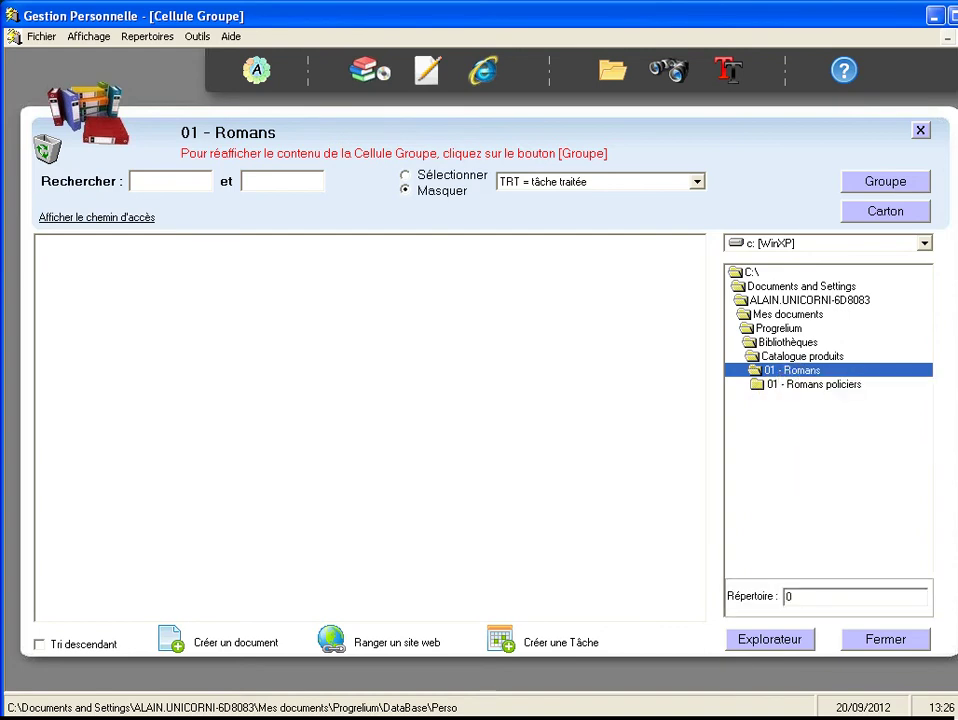
text(2 - Romans classiques)
key(Return)
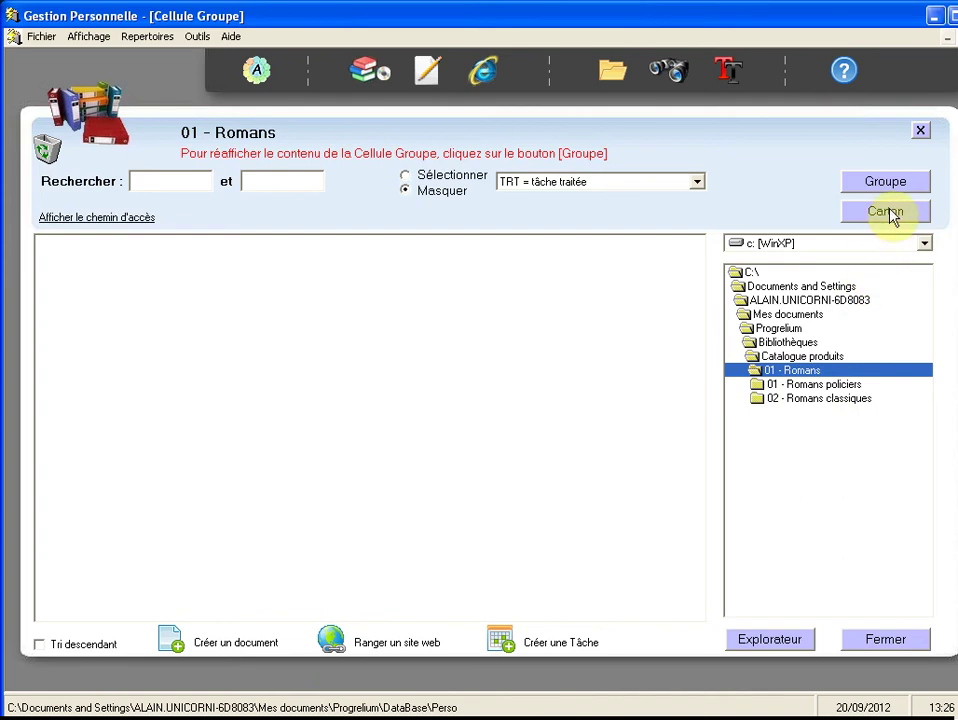
Close the group cell and associate the folder Catalogue produits\01 - Romans\01 - Romans policiers with the Romans policiers tab
click(921, 133)
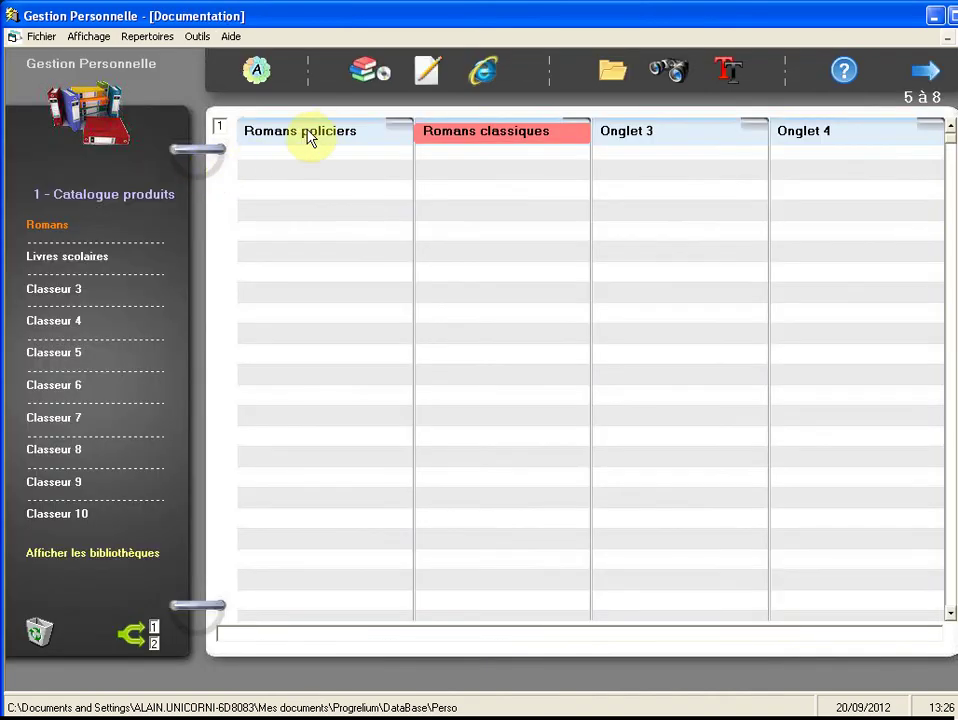
click(316, 138)
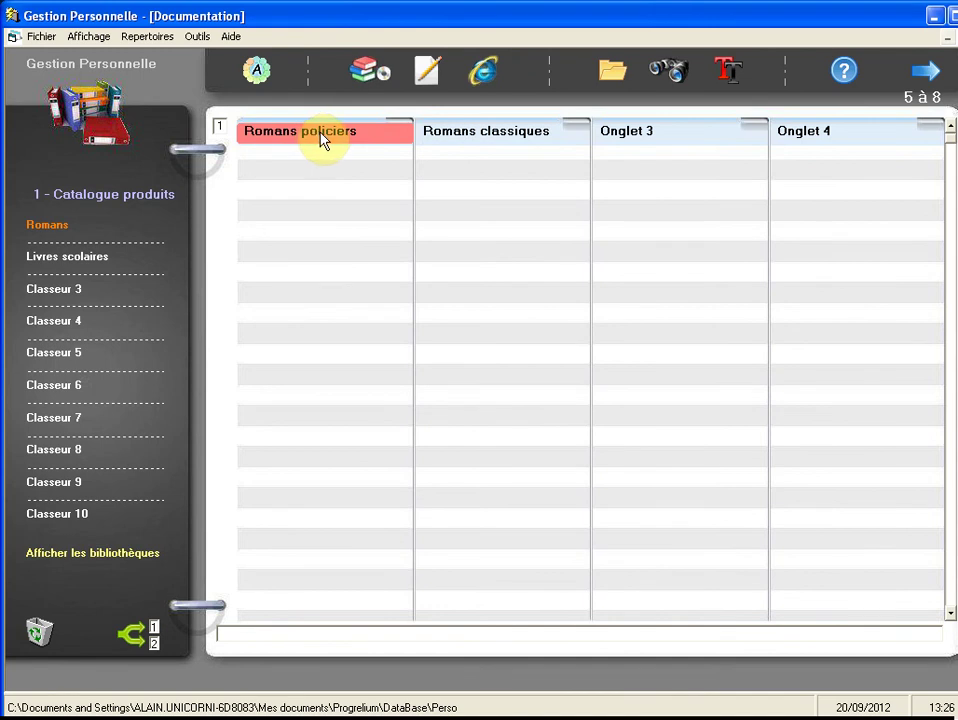
right_click(328, 140)
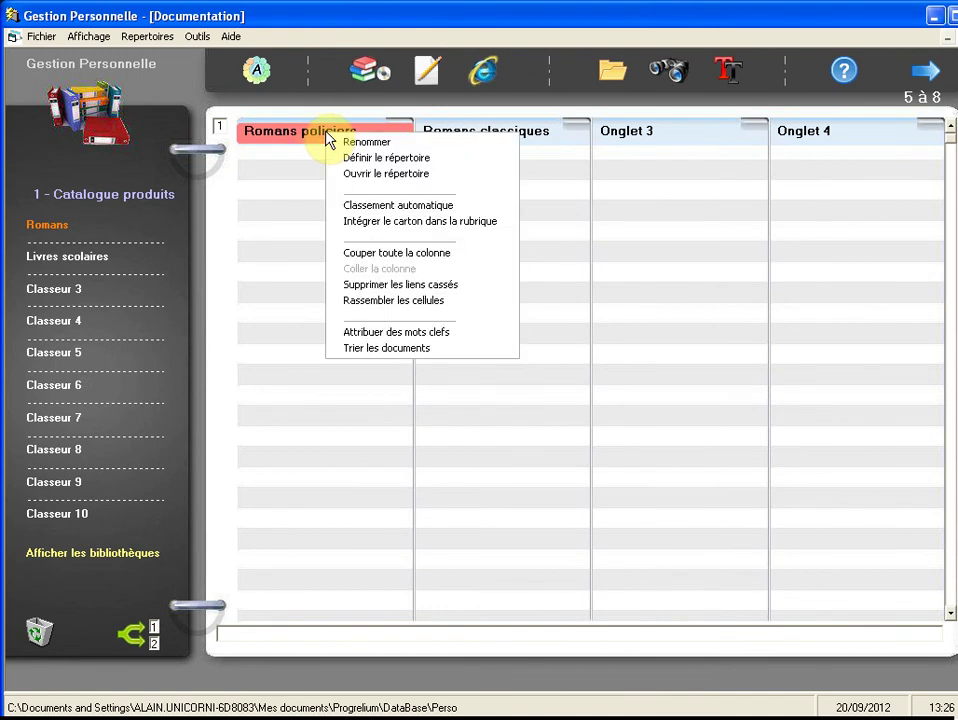
click(445, 165)
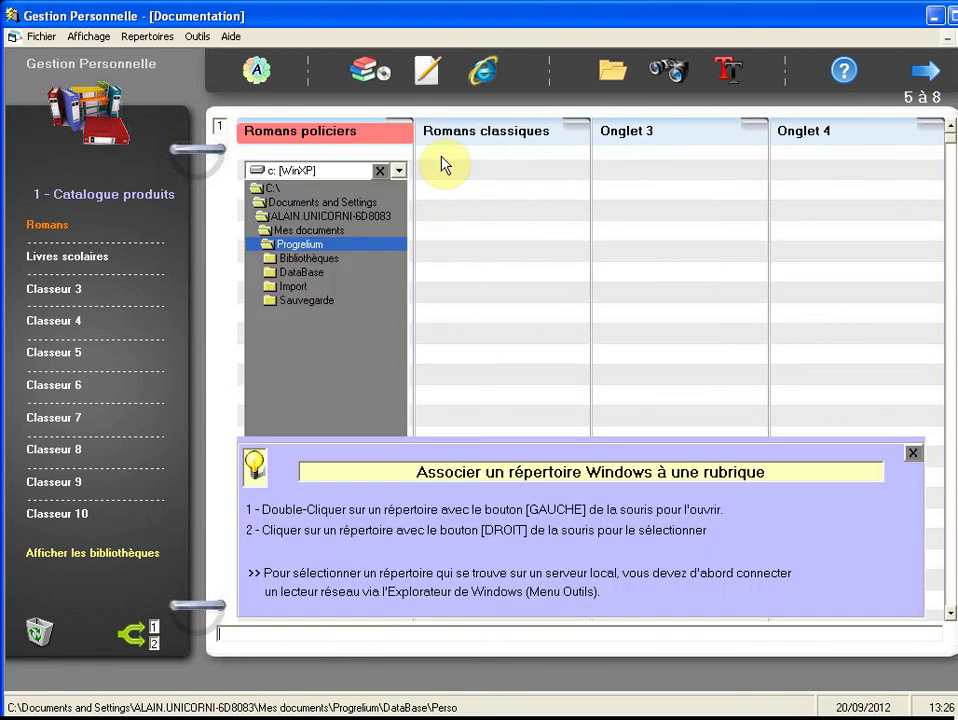
double_click(312, 260)
double_click(314, 275)
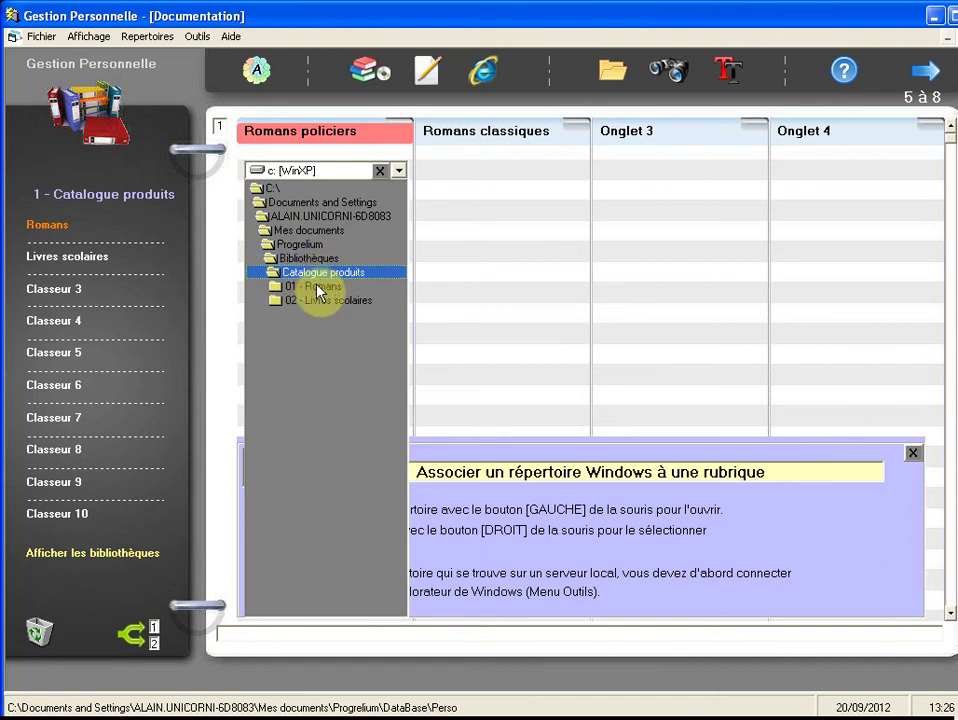
double_click(316, 287)
click(338, 302)
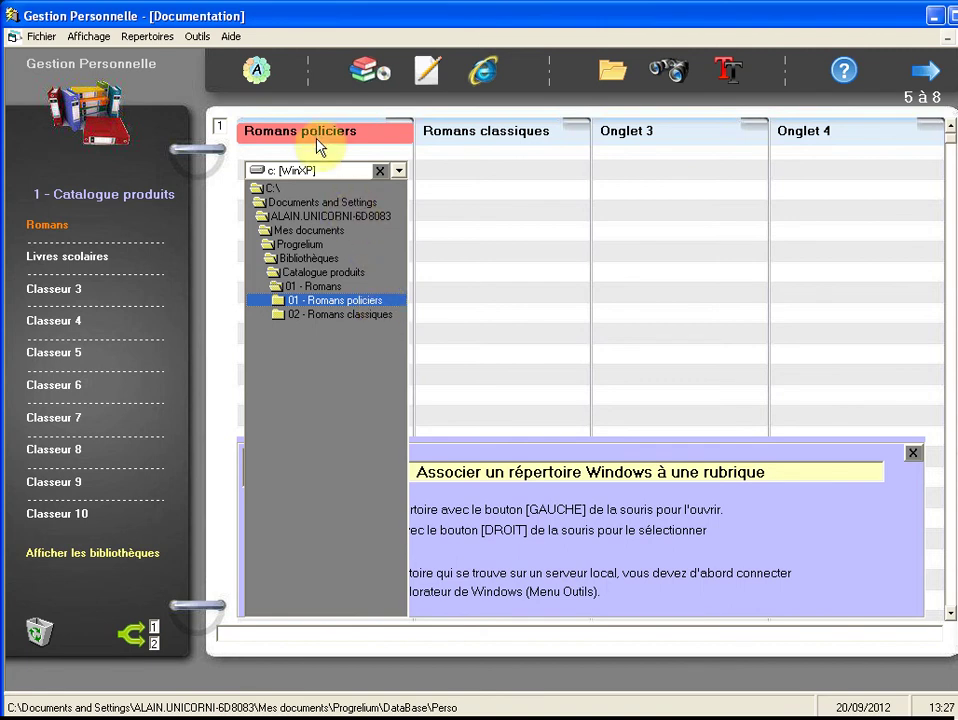
click(369, 302)
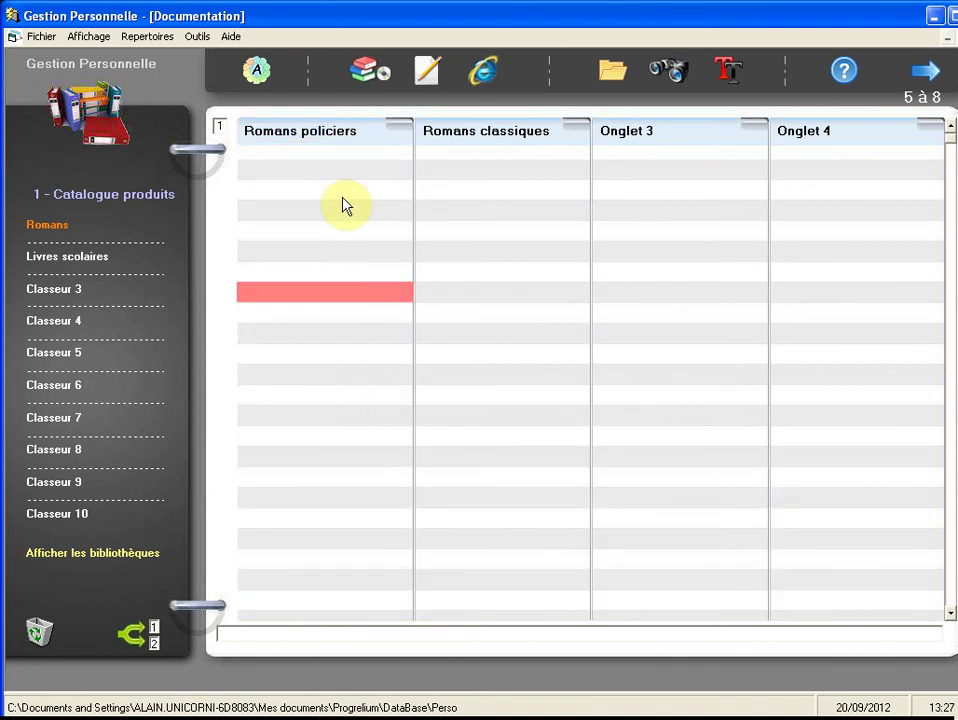
Open the directory linked to the Romans policiers tab, check its path in the file explorer window, and close that window
click(333, 135)
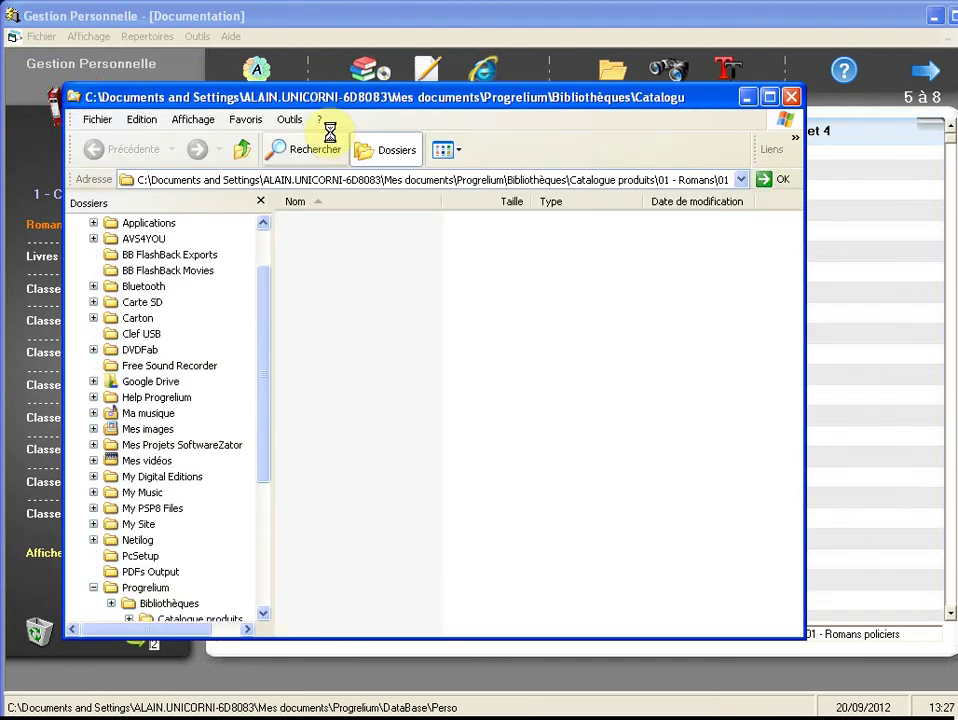
click(683, 180)
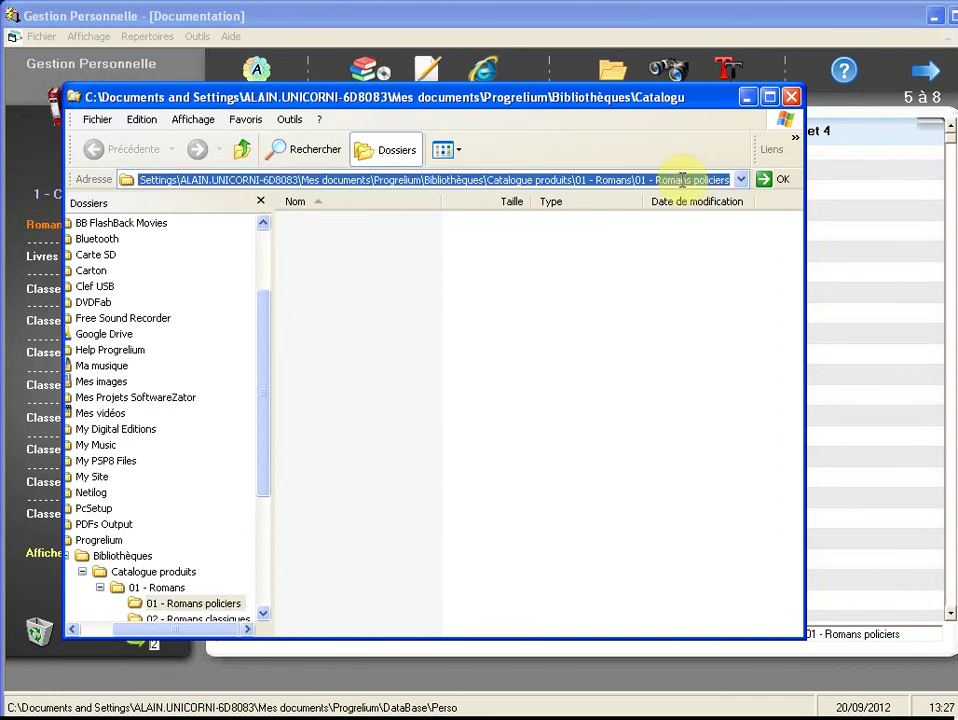
drag(683, 180, 753, 188)
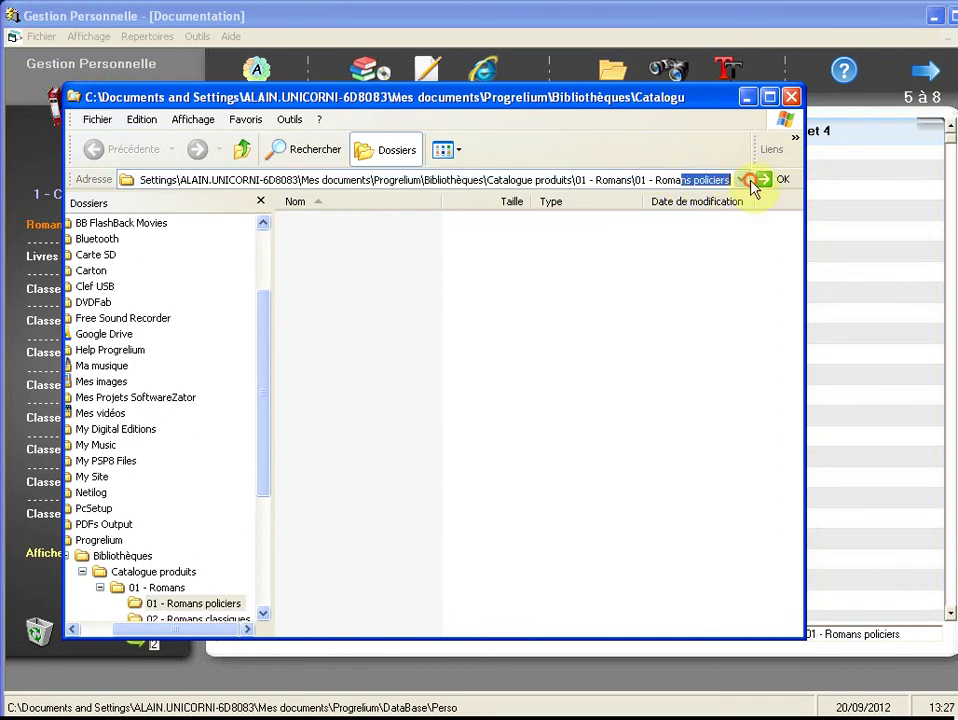
drag(638, 180, 694, 180)
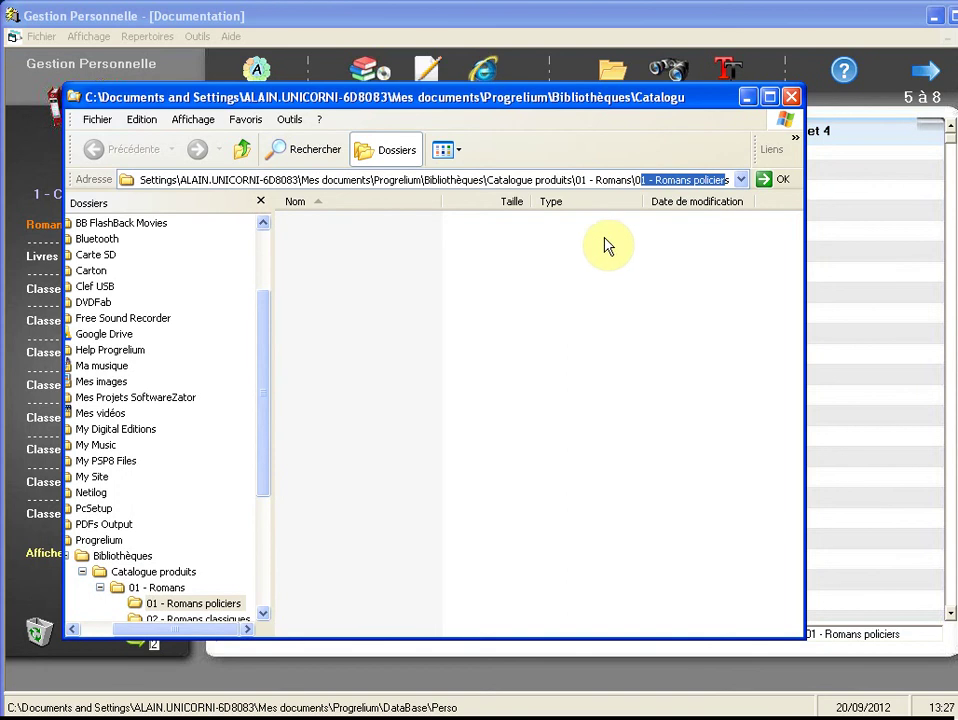
click(790, 99)
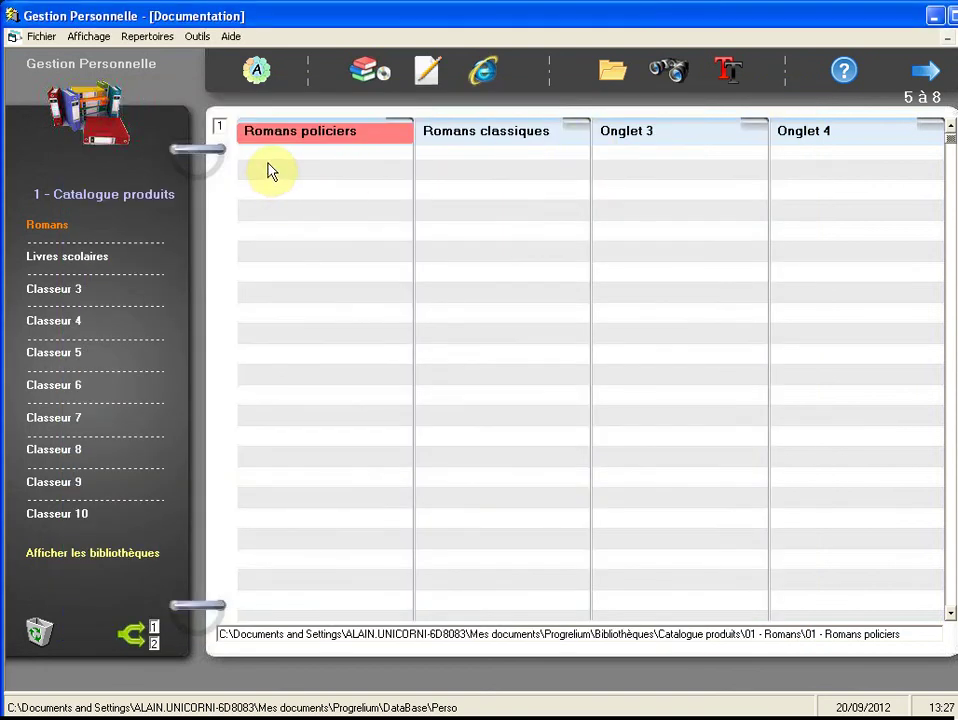
click(503, 143)
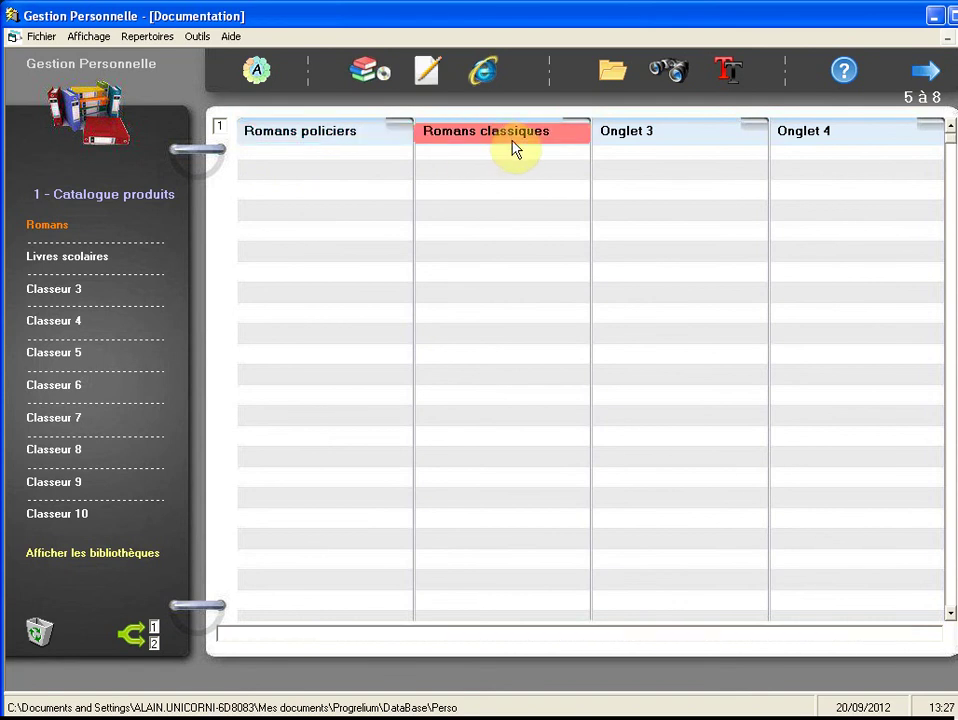
right_click(511, 146)
click(535, 163)
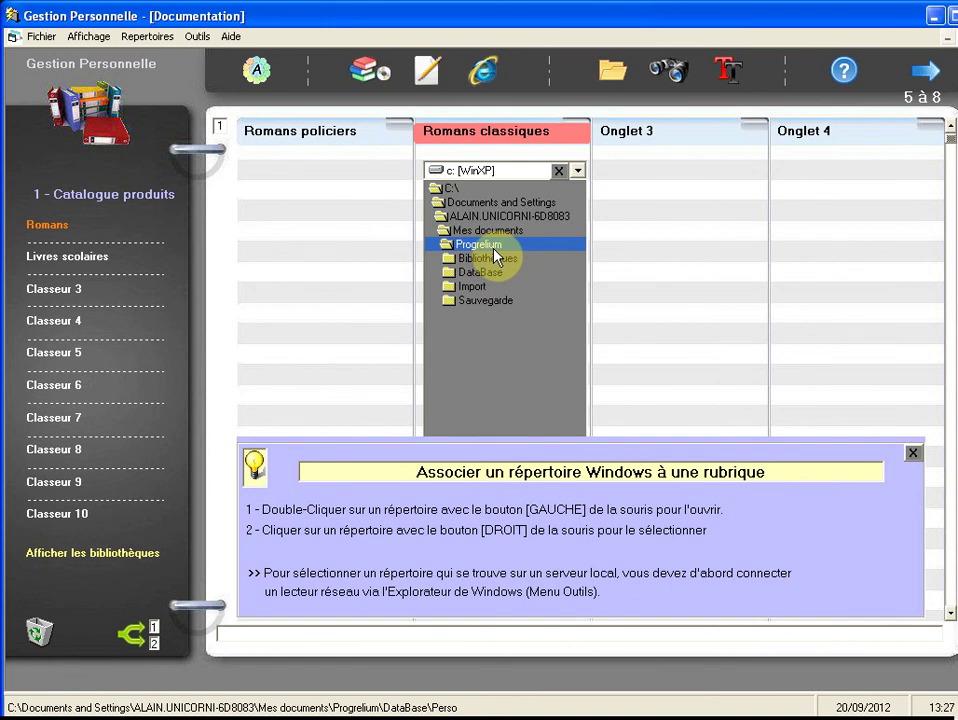
click(560, 171)
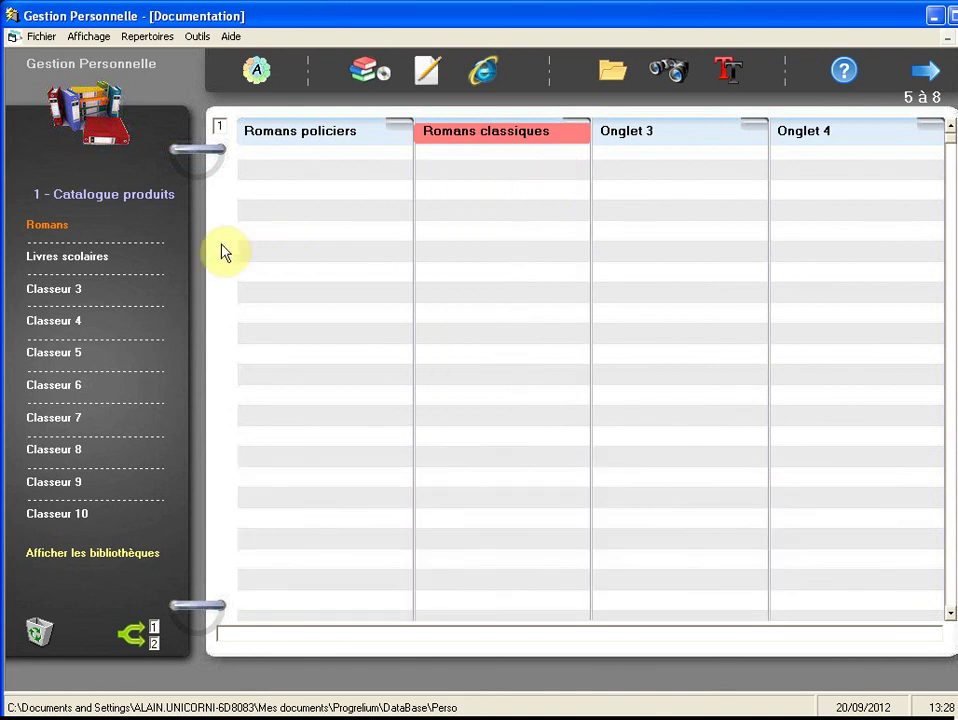
Associate the folder Catalogue produits\01 - Romans with the Romans binder and assign it to all of the binder's tabs
double_click(45, 228)
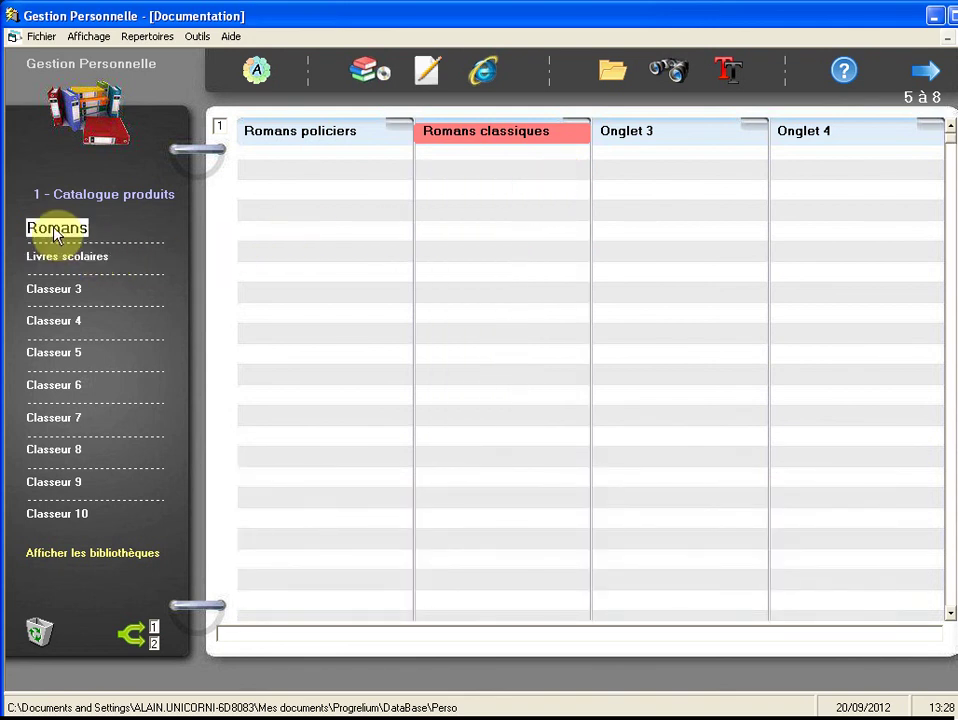
right_click(55, 231)
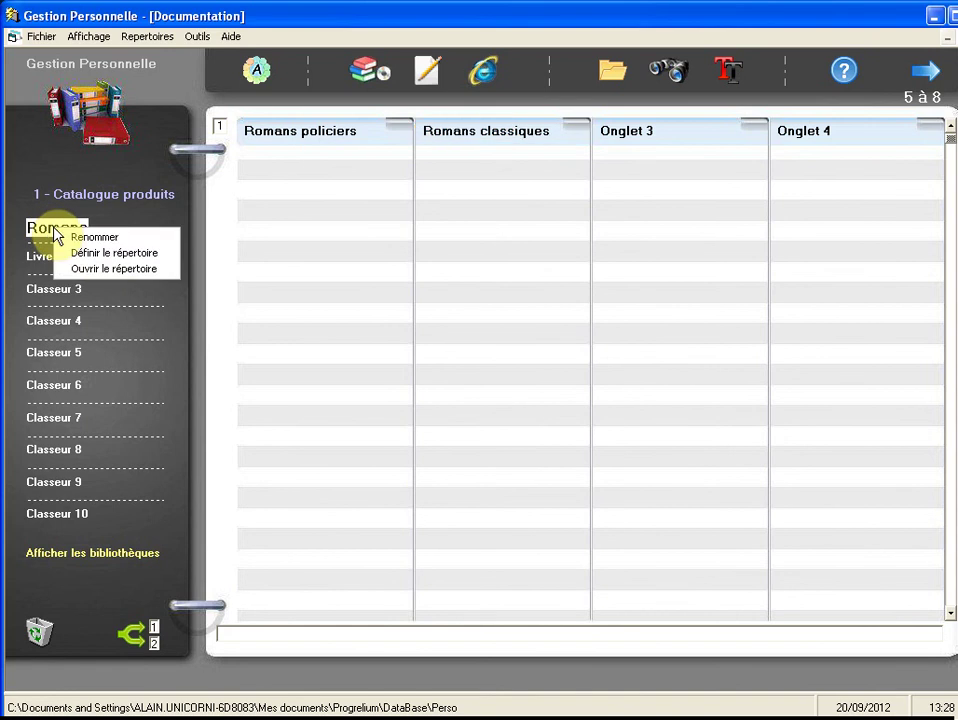
click(98, 258)
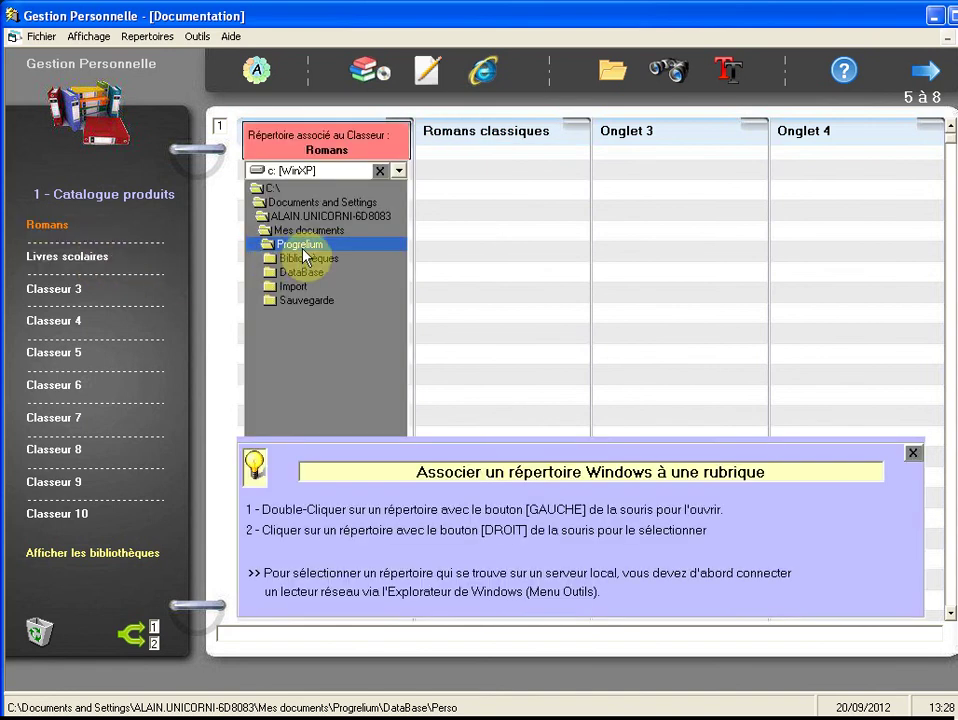
double_click(305, 258)
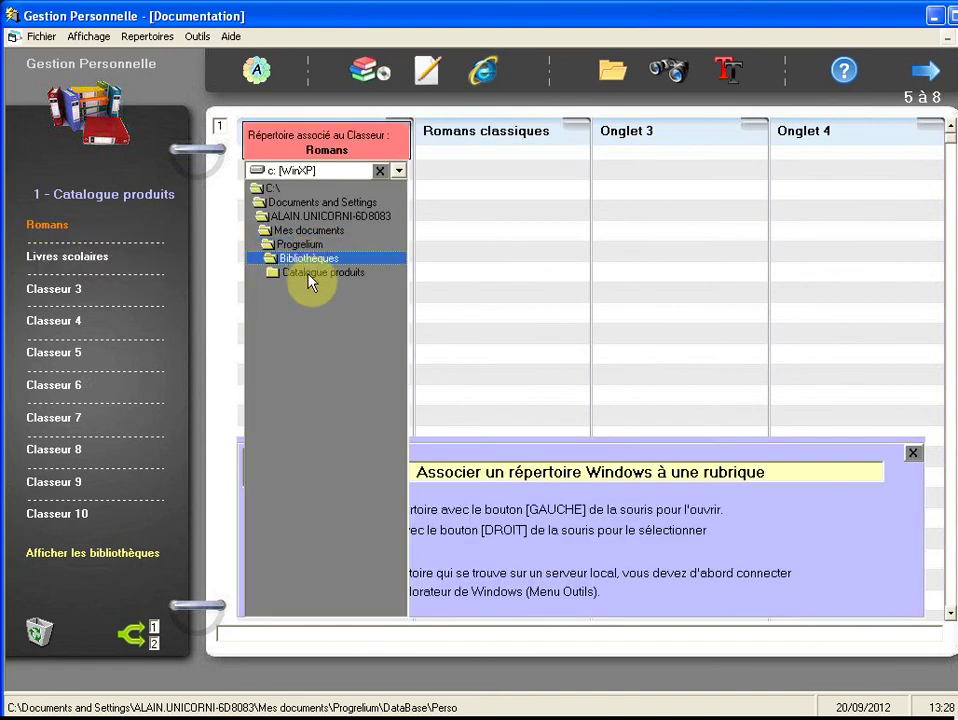
double_click(308, 274)
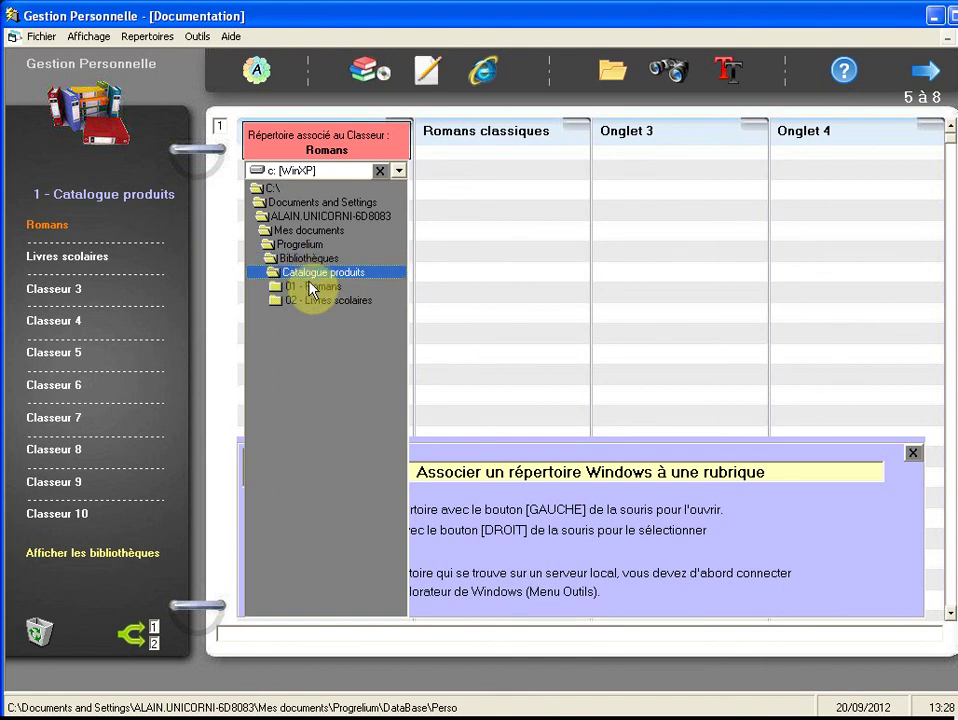
double_click(312, 286)
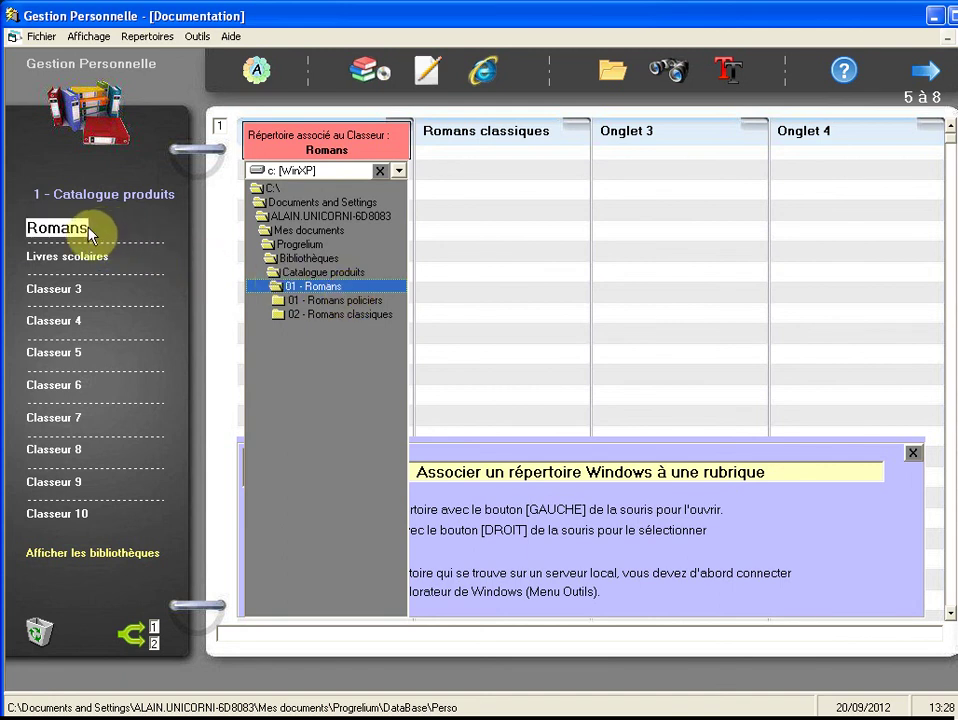
right_click(343, 290)
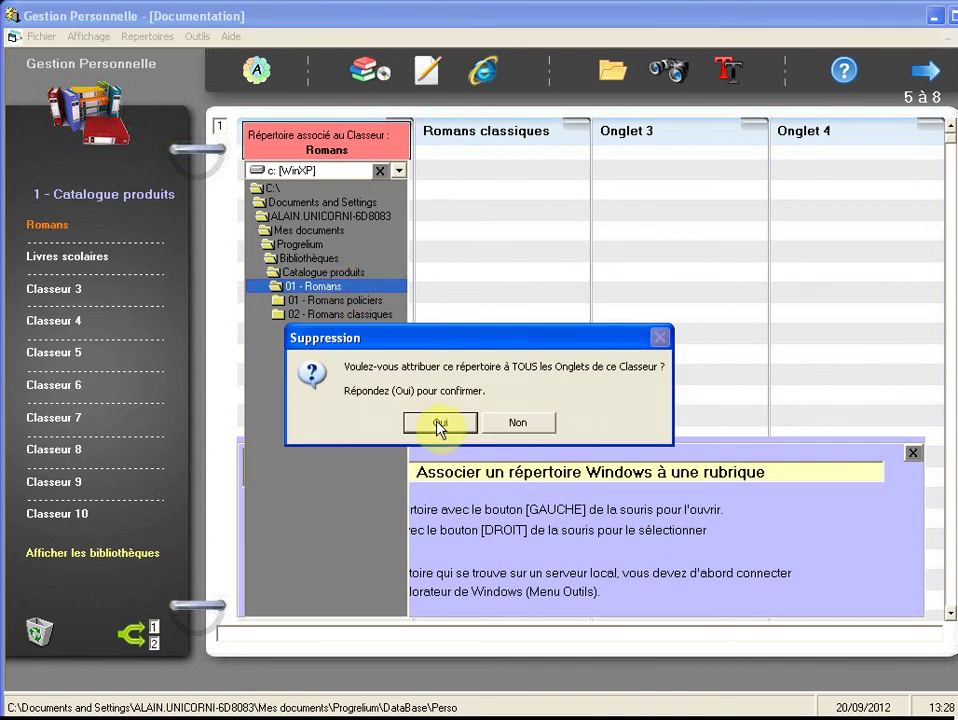
click(439, 425)
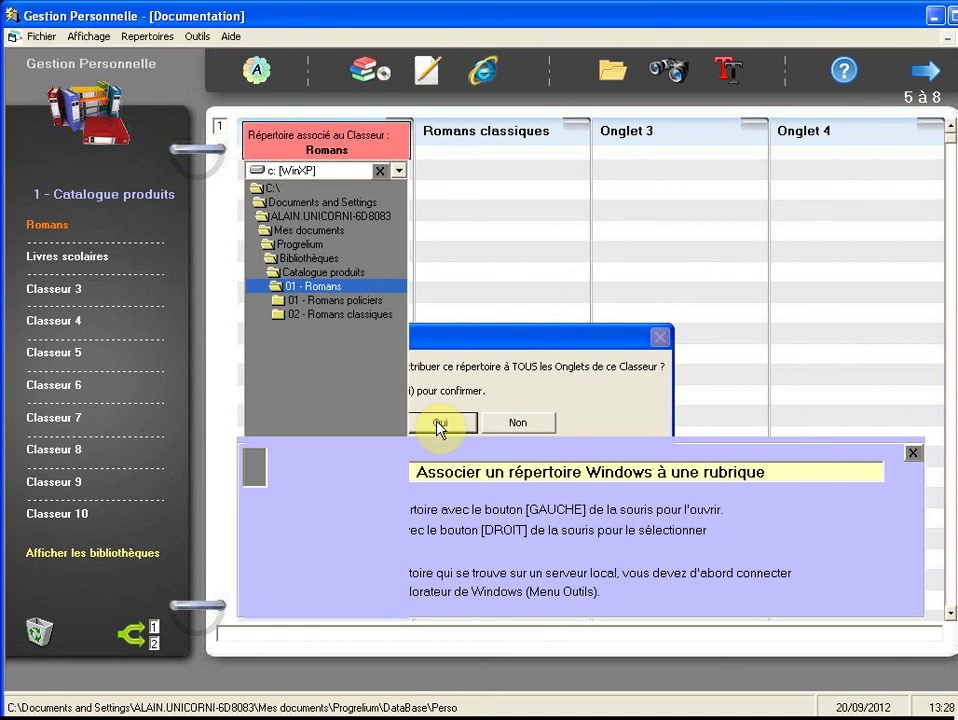
Set the directory of the Romans classiques tab to the 02 - Romans classiques folder inside 01 - Romans
right_click(486, 140)
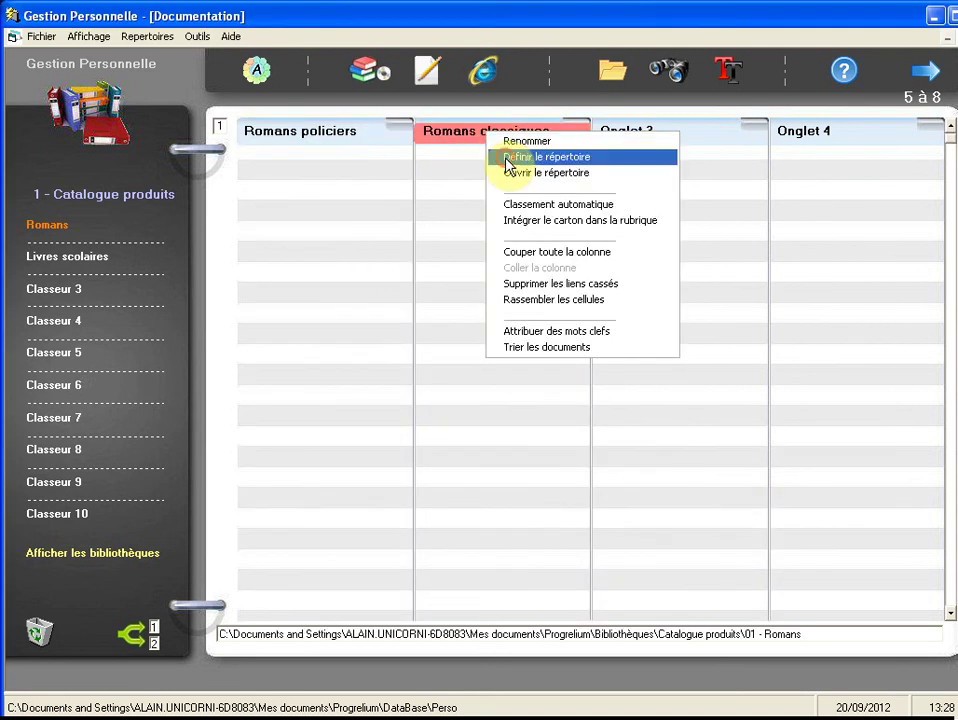
click(508, 157)
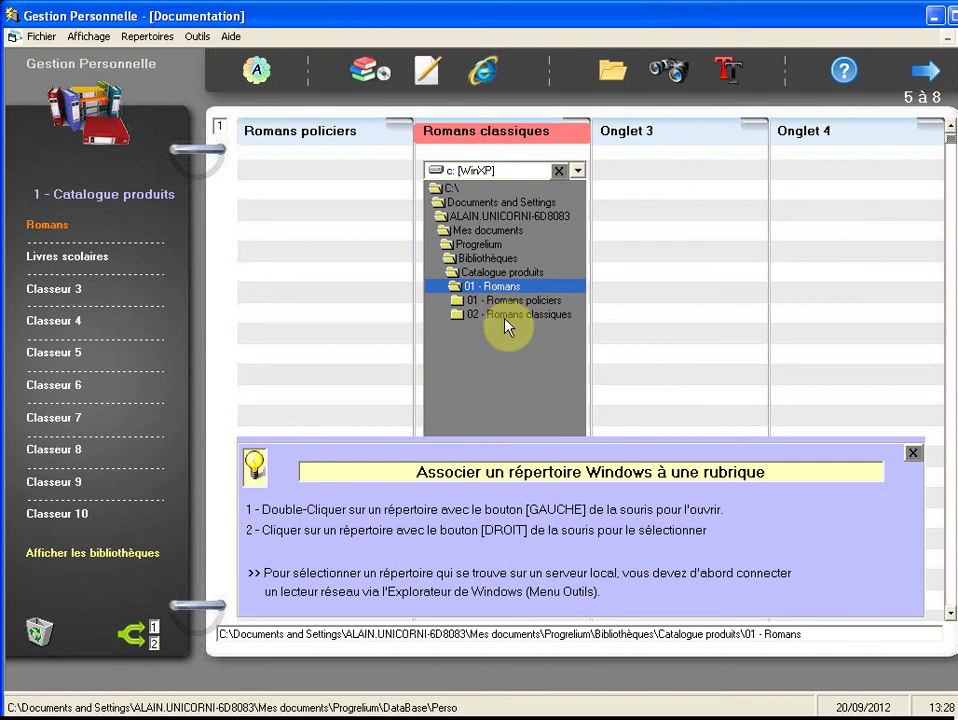
click(542, 315)
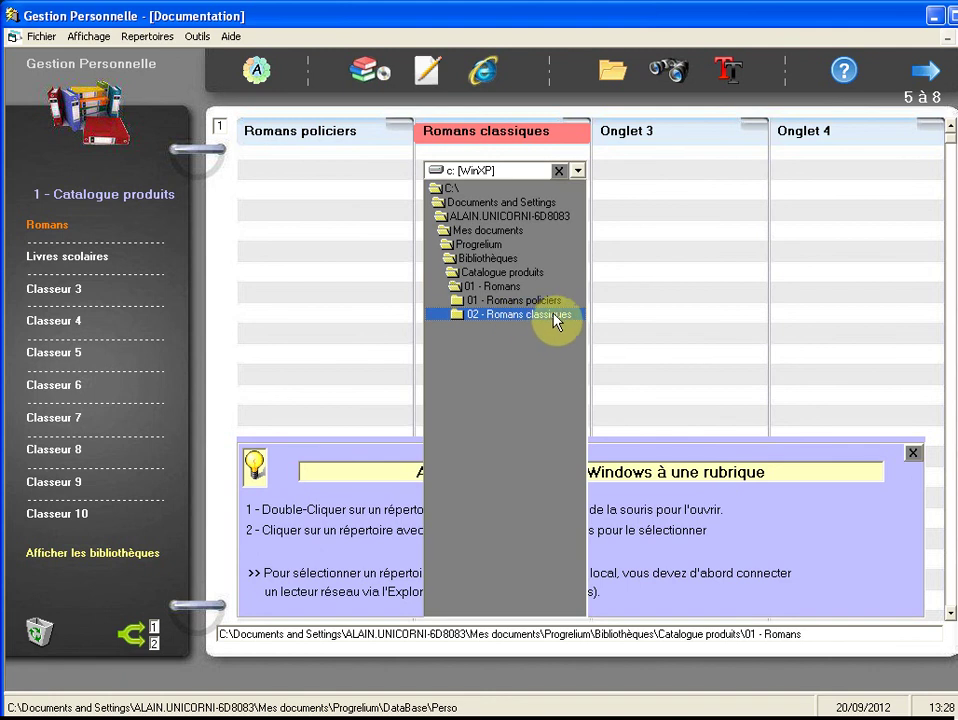
double_click(571, 316)
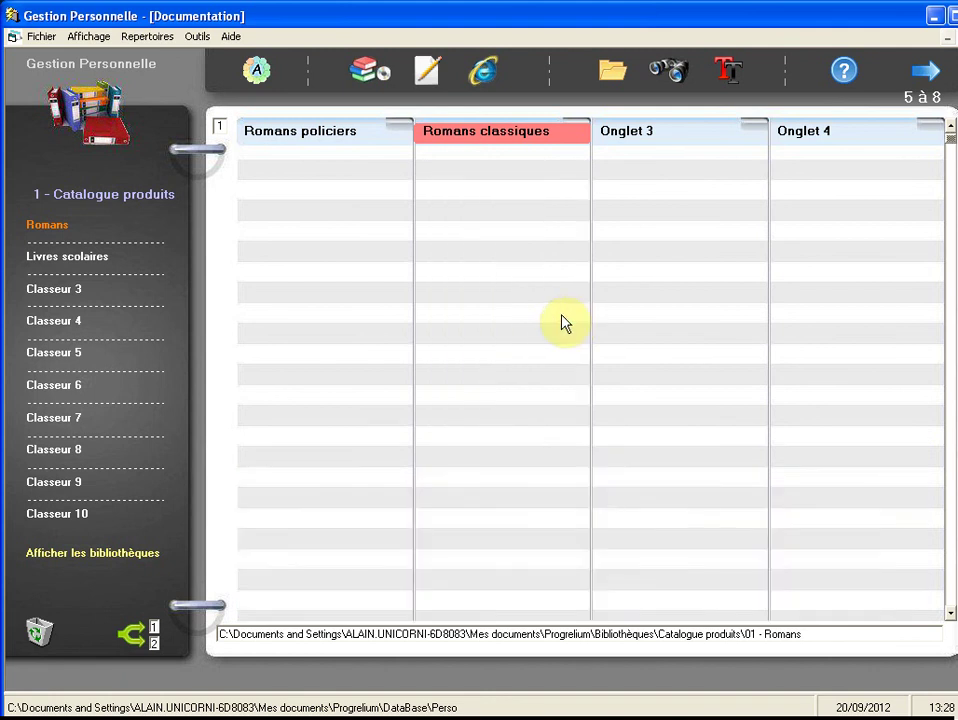